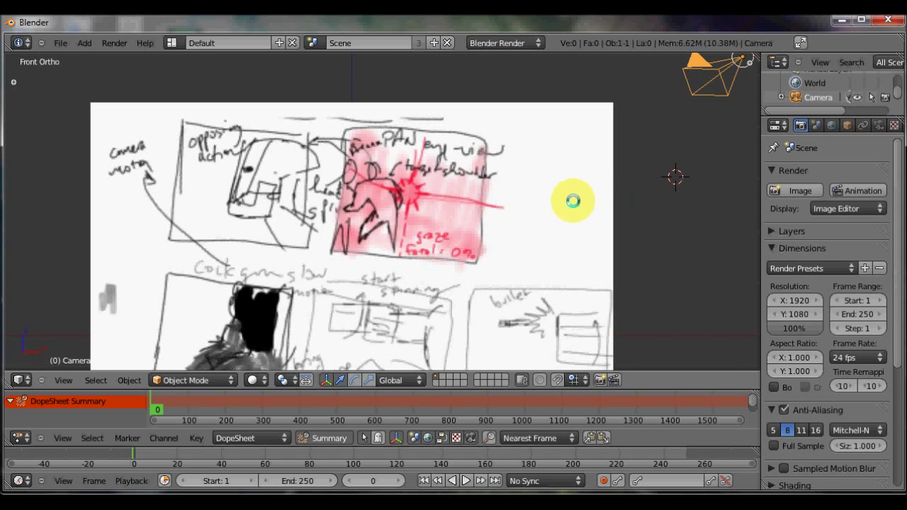
- Examine the storyboard's top-row panels, including the opposing-action shot and the red eye-view shot
{"action": "middle_click_drag", "start_coordinate": [466, 234], "coordinate": [482, 252], "text": "shift"}
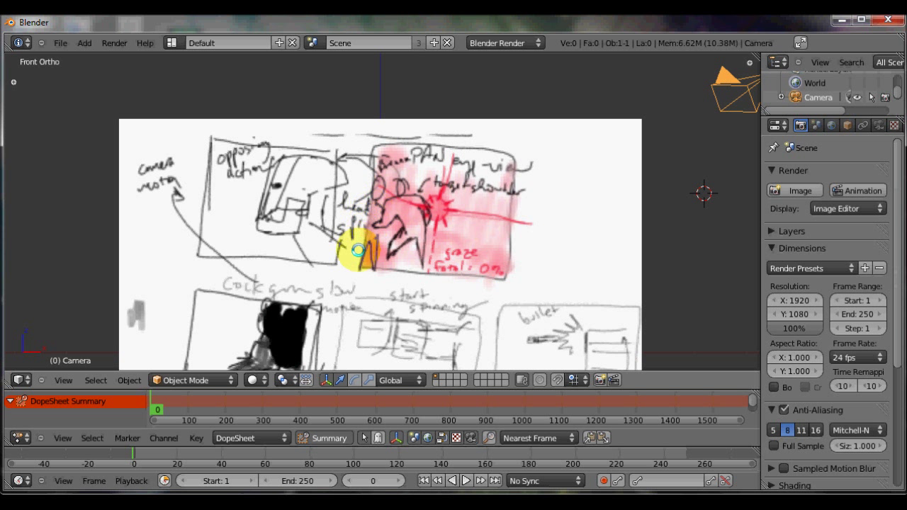
{"action": "scroll", "coordinate": [372, 237], "scroll_direction": "down", "scroll_amount": 1}
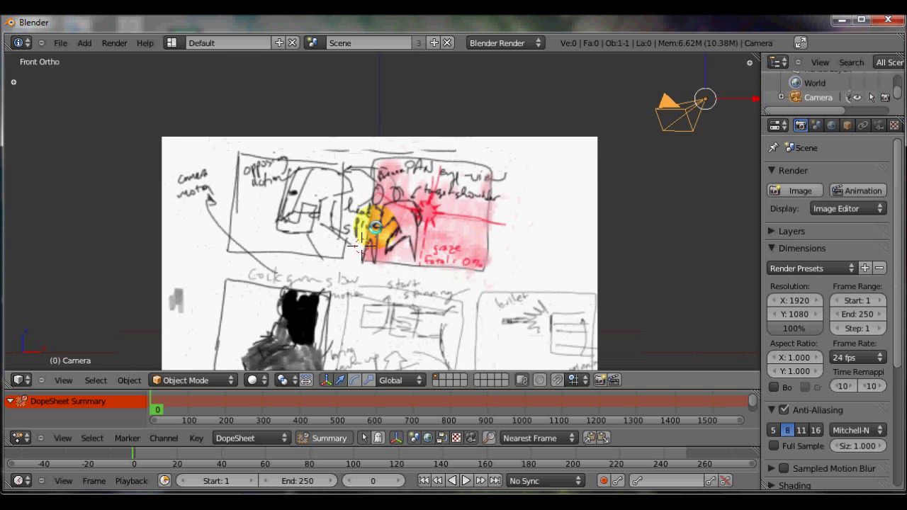
{"action": "scroll", "coordinate": [358, 218], "scroll_direction": "up", "scroll_amount": 4}
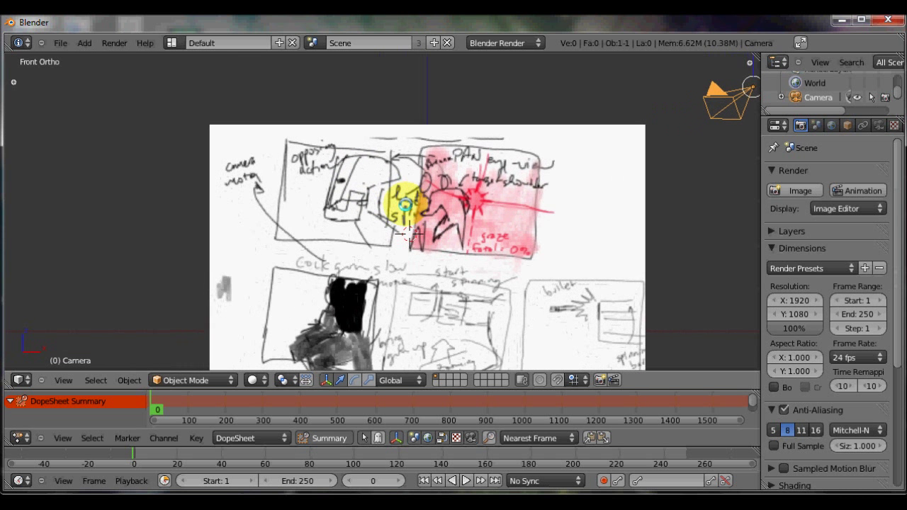
{"action": "scroll", "coordinate": [407, 245], "scroll_direction": "down", "scroll_amount": 2}
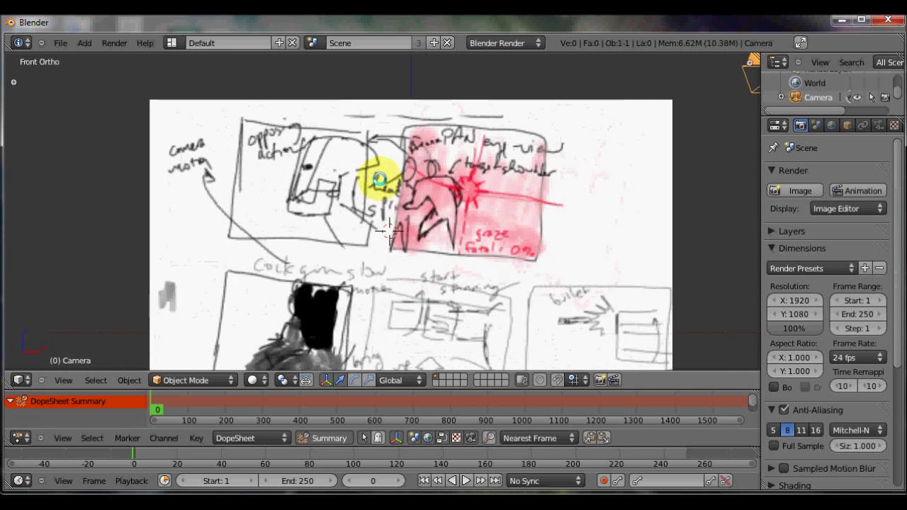
{"action": "middle_click_drag", "start_coordinate": [380, 179], "coordinate": [383, 186], "text": "shift"}
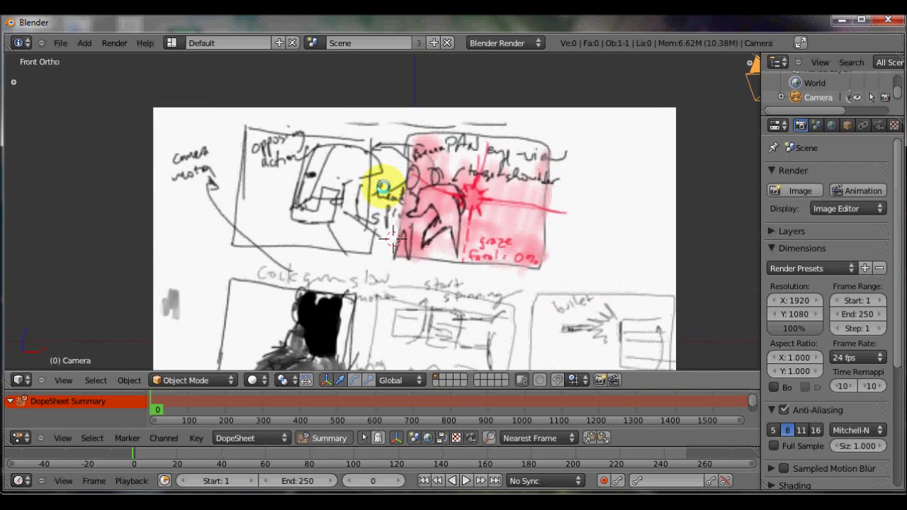
{"action": "scroll", "coordinate": [380, 194], "scroll_direction": "down", "scroll_amount": 1}
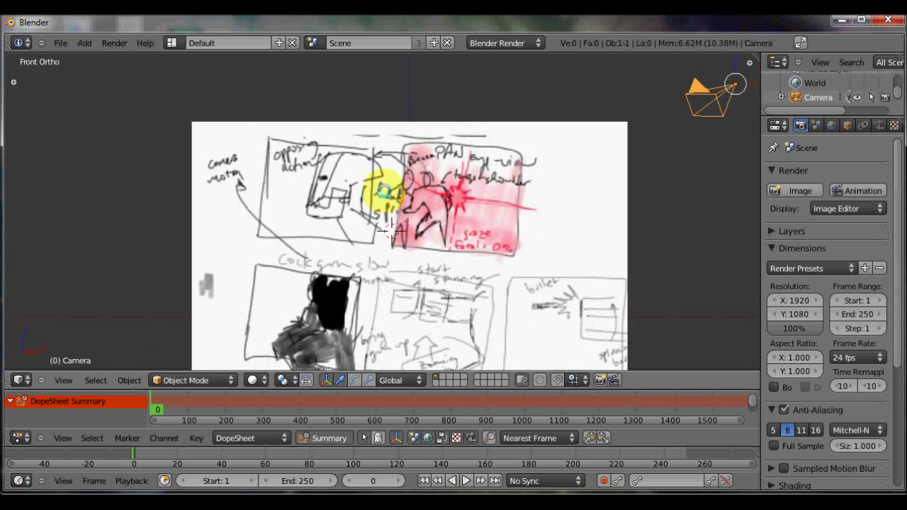
{"action": "middle_click_drag", "start_coordinate": [381, 194], "coordinate": [375, 224], "text": "shift"}
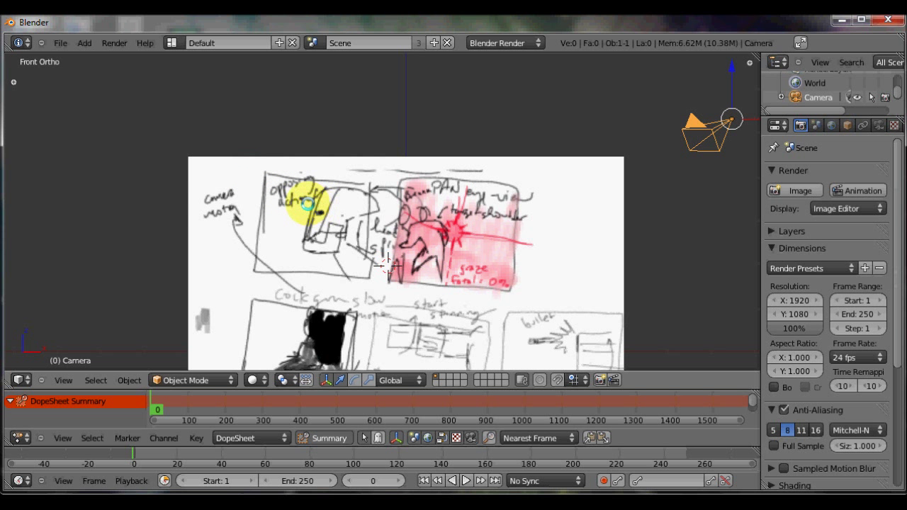
{"action": "middle_click_drag", "start_coordinate": [347, 219], "coordinate": [363, 211]}
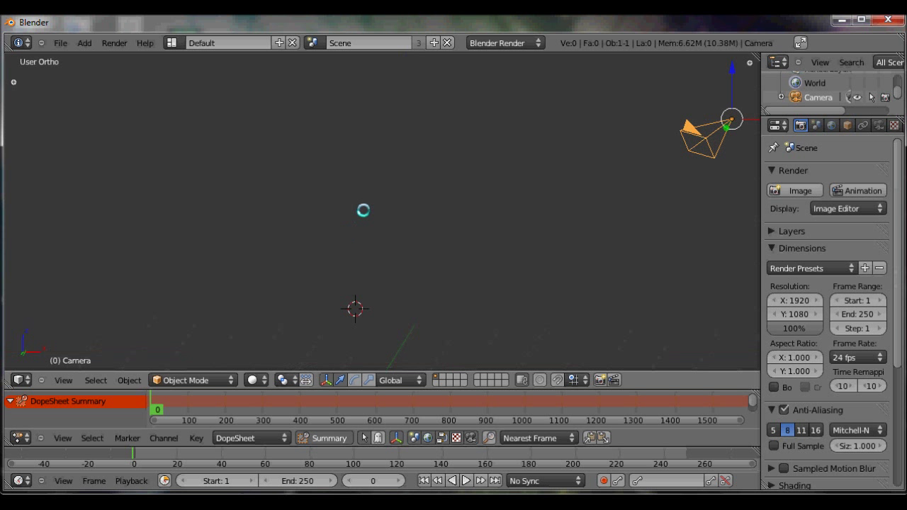
{"action": "key", "text": "KP_1"}
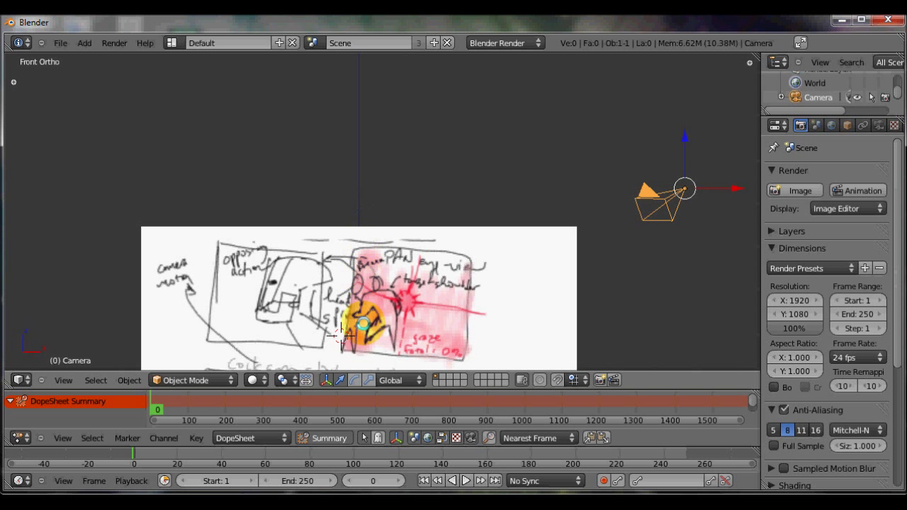
{"action": "middle_click_drag", "start_coordinate": [353, 318], "coordinate": [397, 210], "text": "shift"}
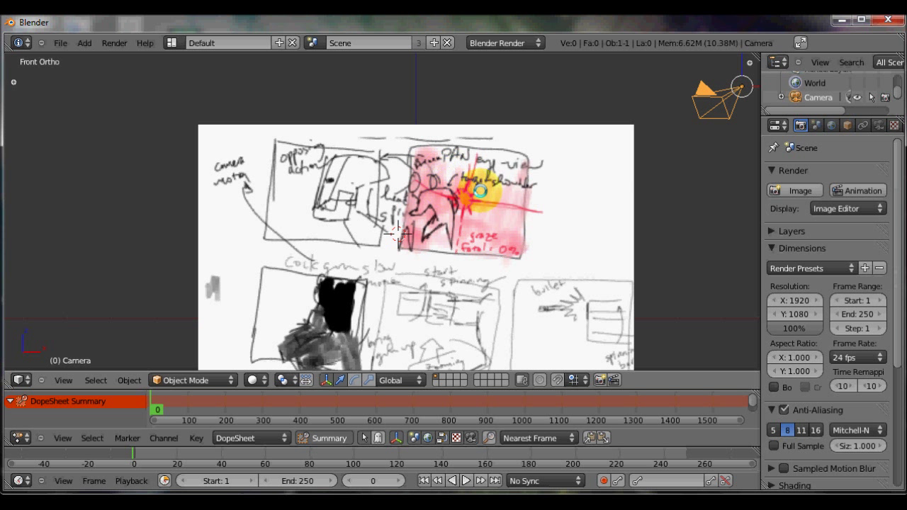
{"action": "scroll", "coordinate": [374, 233], "scroll_direction": "down", "scroll_amount": 1}
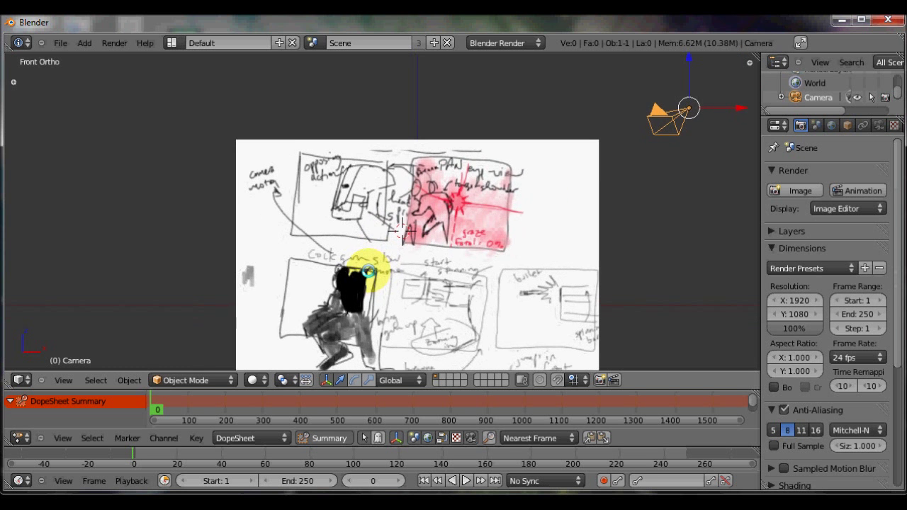
- Examine the storyboard's middle and lower rows, from the cock-gun slow-motion panel to the bullet and track-bullet panels
{"action": "middle_click_drag", "start_coordinate": [364, 270], "coordinate": [445, 160], "text": "shift"}
{"action": "scroll", "coordinate": [445, 159], "scroll_direction": "up", "scroll_amount": 2}
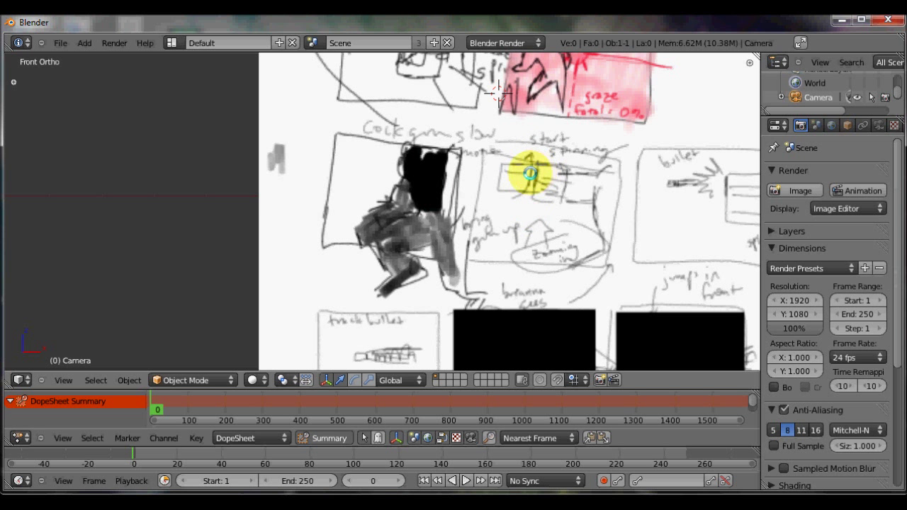
{"action": "mouse_move", "coordinate": [550, 185]}
{"action": "middle_mouse_down", "text": "shift"}
{"action": "mouse_move", "coordinate": [560, 187]}
{"action": "mouse_move", "coordinate": [455, 193]}
{"action": "middle_mouse_up", "text": "shift"}
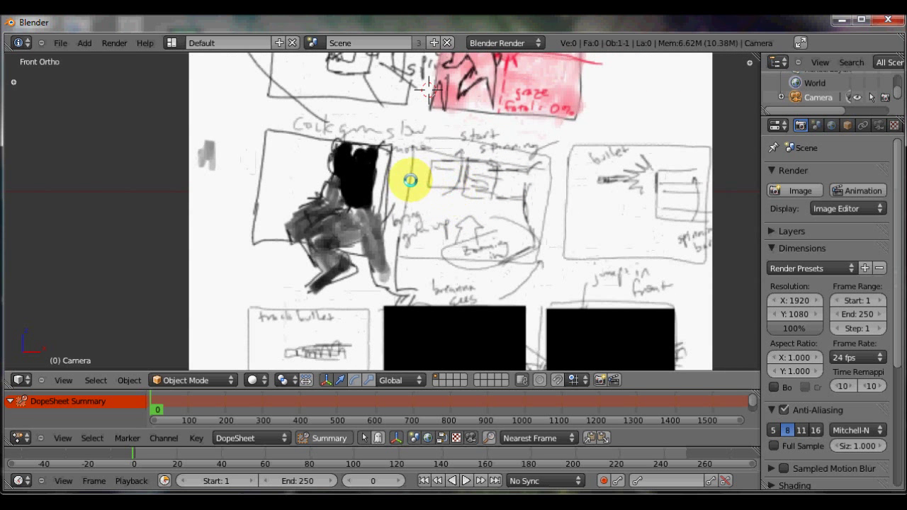
{"action": "middle_click_drag", "start_coordinate": [504, 178], "coordinate": [403, 184], "text": "shift"}
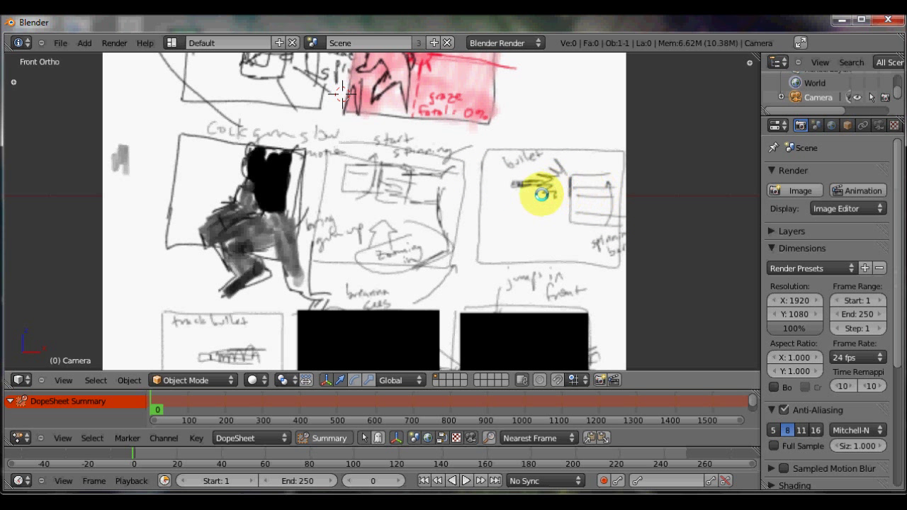
{"action": "scroll", "coordinate": [524, 195], "scroll_direction": "down", "scroll_amount": 1}
{"action": "mouse_move", "coordinate": [479, 207]}
{"action": "middle_mouse_down", "text": "shift"}
{"action": "mouse_move", "coordinate": [529, 197]}
{"action": "mouse_move", "coordinate": [597, 163]}
{"action": "middle_mouse_up", "text": "shift"}
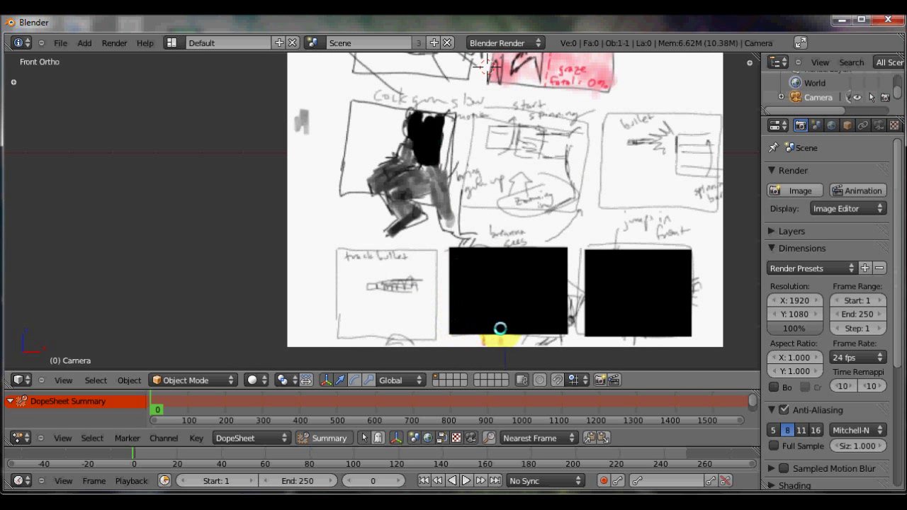
{"action": "middle_click_drag", "start_coordinate": [547, 251], "coordinate": [465, 222]}
{"action": "key", "text": "KP_1"}
{"action": "scroll", "coordinate": [545, 249], "scroll_direction": "down", "scroll_amount": 1}
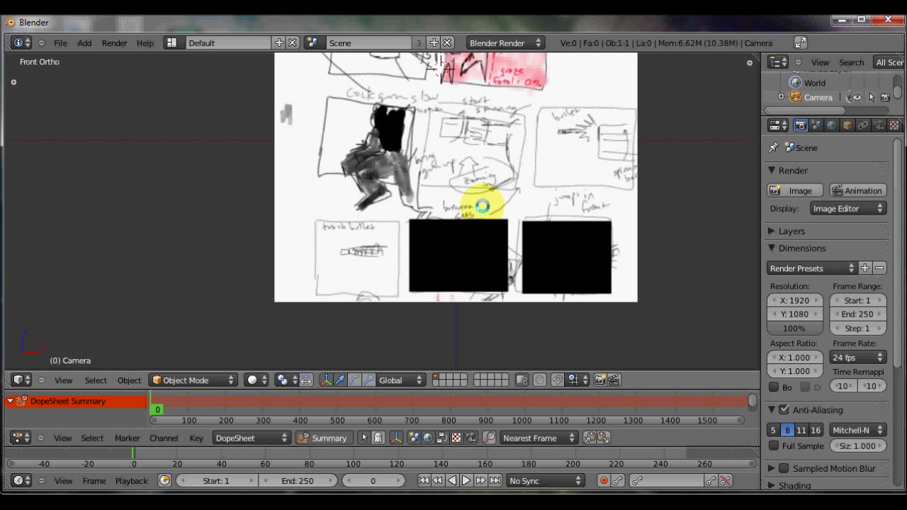
- Review the complete storyboard page as an overview of all its shots
{"action": "scroll", "coordinate": [483, 204], "scroll_direction": "down", "scroll_amount": 1}
{"action": "scroll", "coordinate": [456, 177], "scroll_direction": "up", "scroll_amount": 3}
{"action": "scroll", "coordinate": [455, 178], "scroll_direction": "down", "scroll_amount": 2}
{"action": "middle_click_drag", "start_coordinate": [456, 165], "coordinate": [417, 251], "text": "shift"}
{"action": "scroll", "coordinate": [430, 204], "scroll_direction": "down", "scroll_amount": 1}
{"action": "mouse_move", "coordinate": [429, 203]}
{"action": "middle_mouse_down", "text": "shift"}
{"action": "mouse_move", "coordinate": [382, 295]}
{"action": "mouse_move", "coordinate": [462, 304]}
{"action": "mouse_move", "coordinate": [446, 314]}
{"action": "mouse_move", "coordinate": [426, 207]}
{"action": "mouse_move", "coordinate": [402, 175]}
{"action": "middle_mouse_up", "text": "shift"}
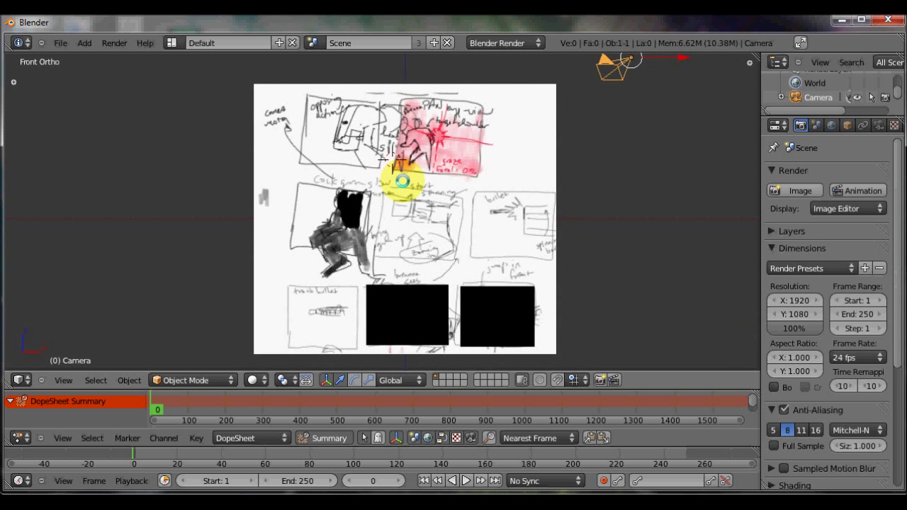
{"action": "scroll", "coordinate": [401, 173], "scroll_direction": "down", "scroll_amount": 1}
{"action": "middle_click_drag", "start_coordinate": [400, 166], "coordinate": [406, 227], "text": "shift"}
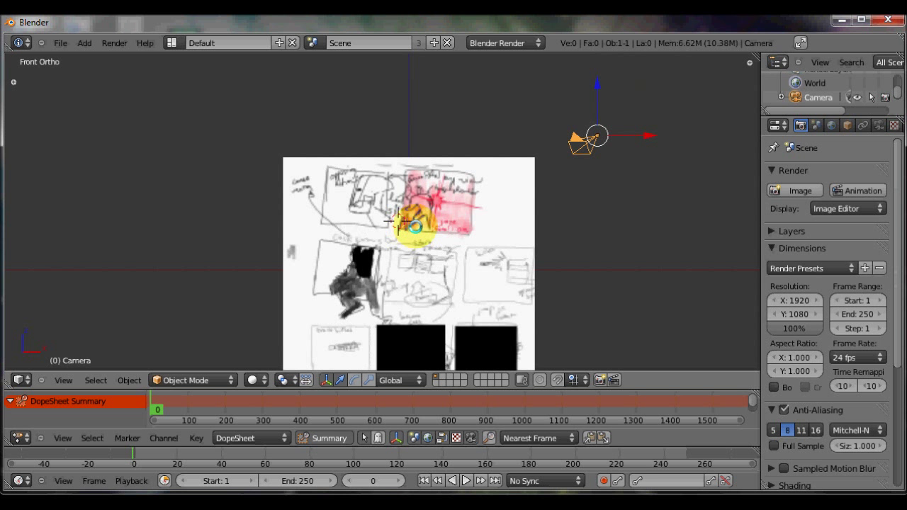
{"action": "scroll", "coordinate": [439, 206], "scroll_direction": "down", "scroll_amount": 1}
{"action": "middle_click_drag", "start_coordinate": [440, 210], "coordinate": [436, 248], "text": "shift"}
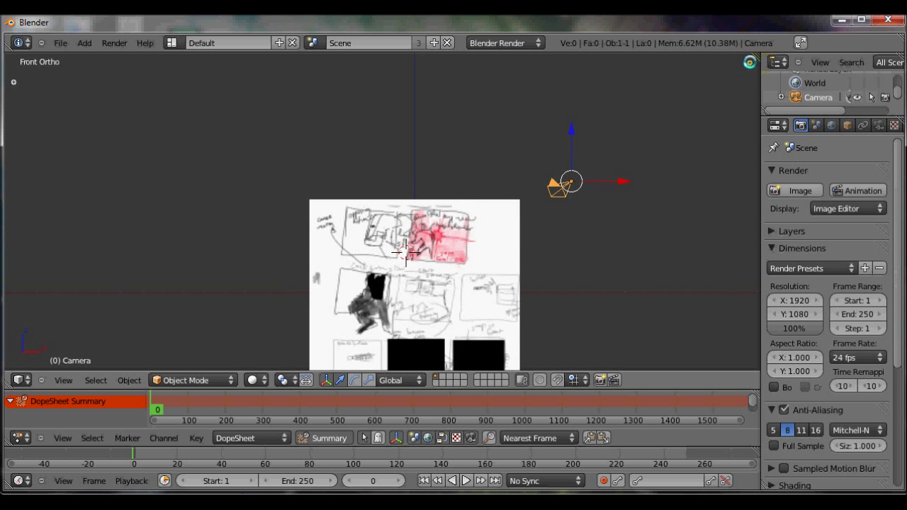
- Hide the storyboard background image by setting its opacity to 0
{"action": "key", "text": "n"}
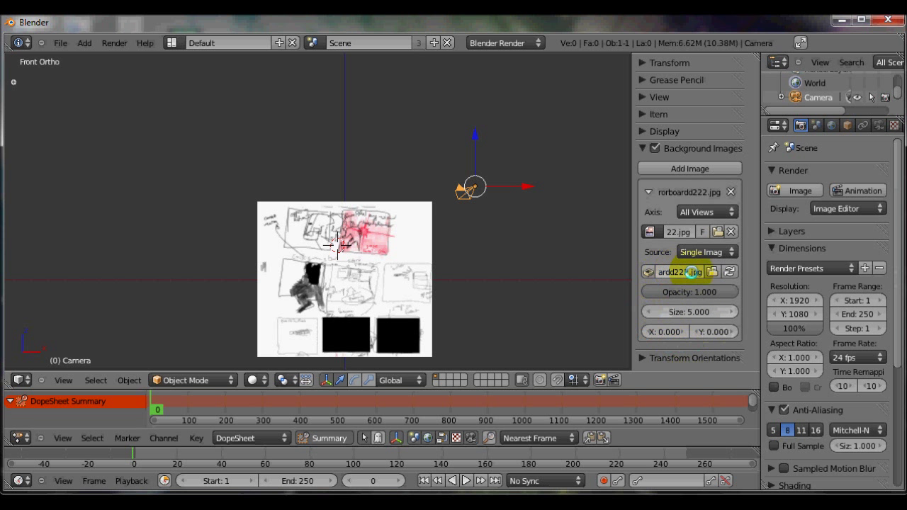
{"action": "left_click_drag", "start_coordinate": [723, 292], "coordinate": [488, 282]}
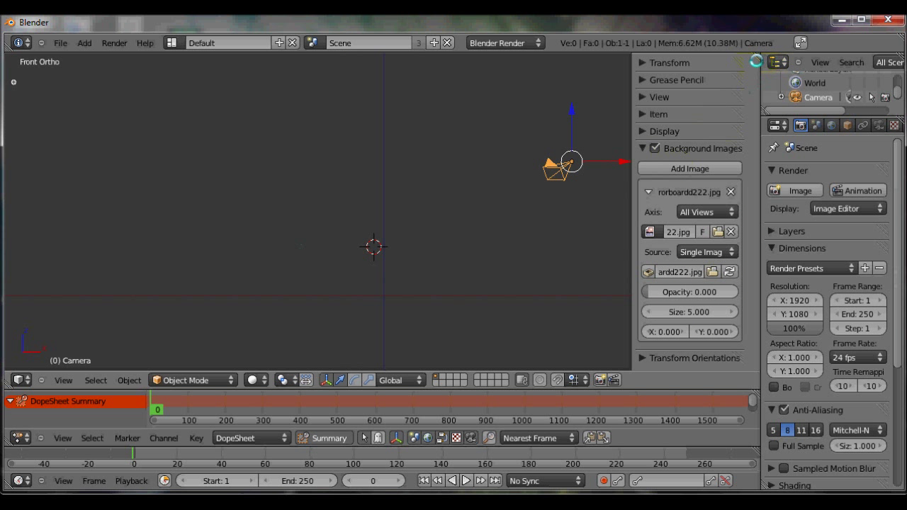
{"action": "key", "text": "t"}
{"action": "key", "text": "t"}
{"action": "key", "text": "n"}
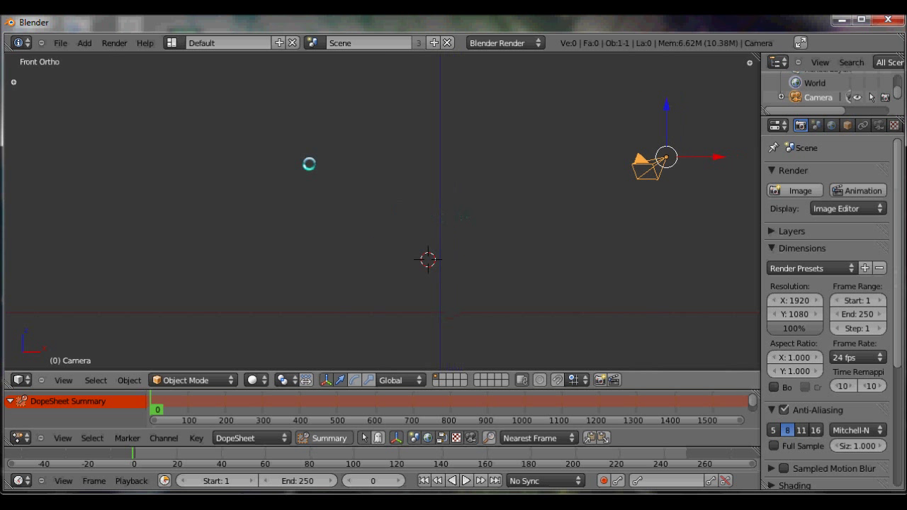
- Start appending from a library and open BadBoy.blend in the Documents\art\Blender\Models folder
{"action": "left_click", "coordinate": [59, 43]}
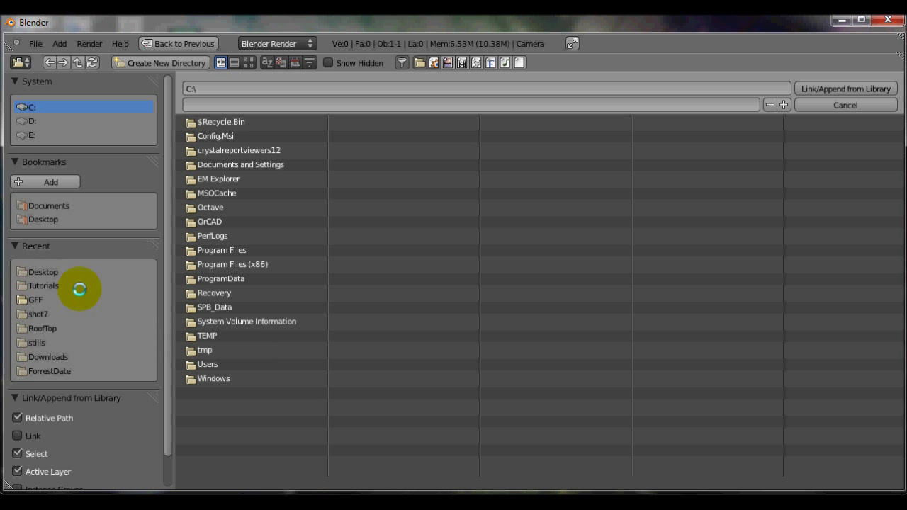
{"action": "left_click", "coordinate": [47, 206]}
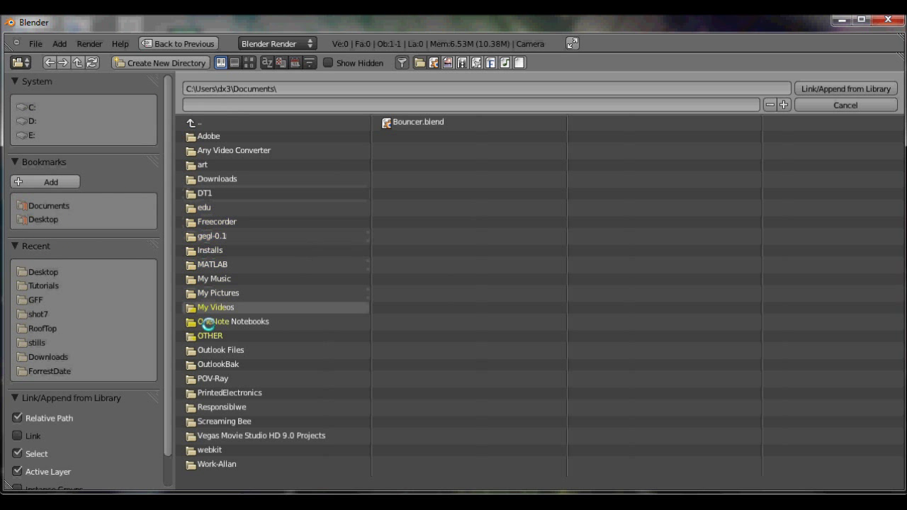
{"action": "left_click", "coordinate": [203, 163]}
{"action": "left_click", "coordinate": [203, 147]}
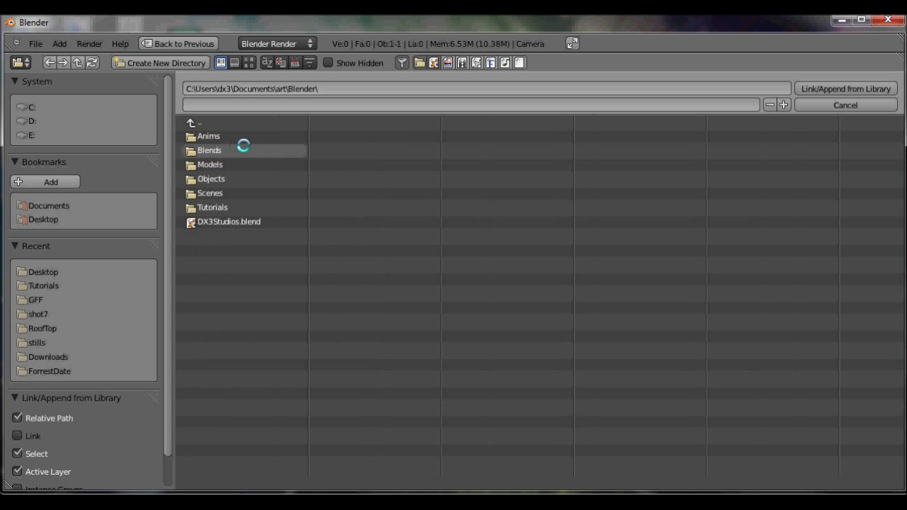
{"action": "left_click", "coordinate": [211, 163]}
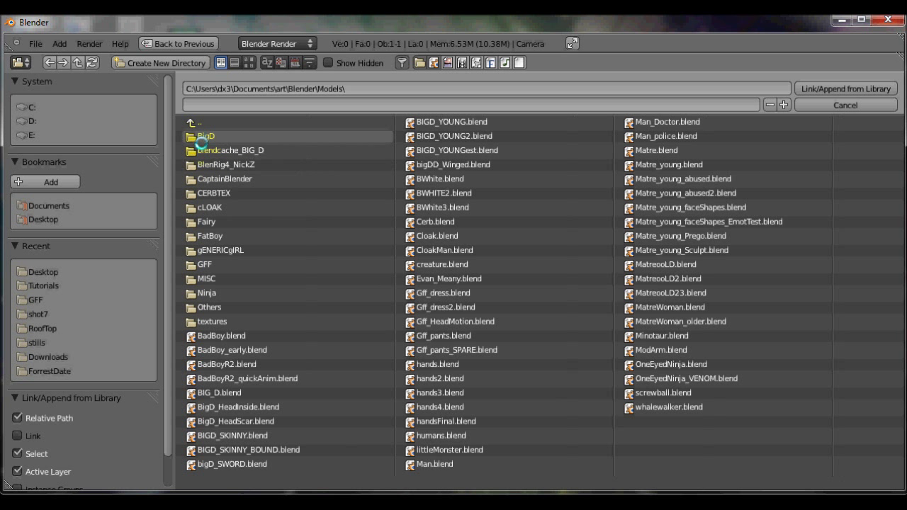
{"action": "left_click", "coordinate": [232, 336]}
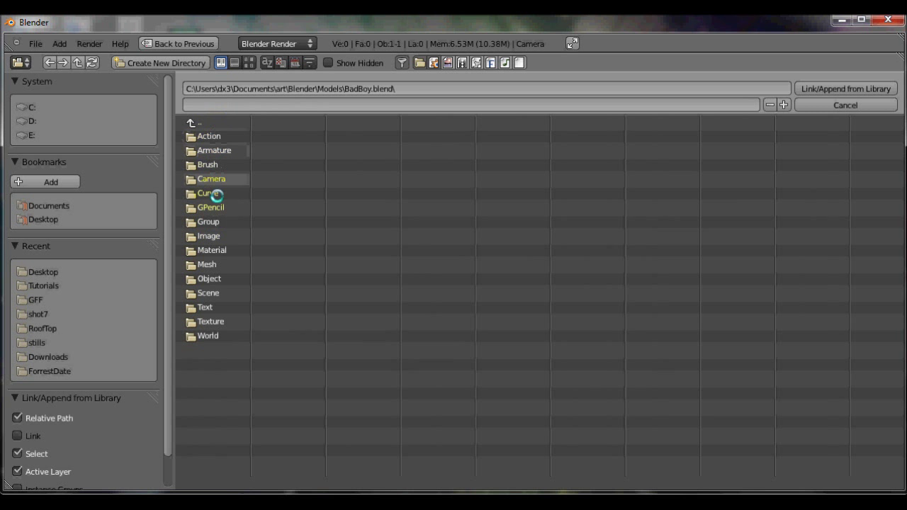
{"action": "left_click", "coordinate": [209, 279]}
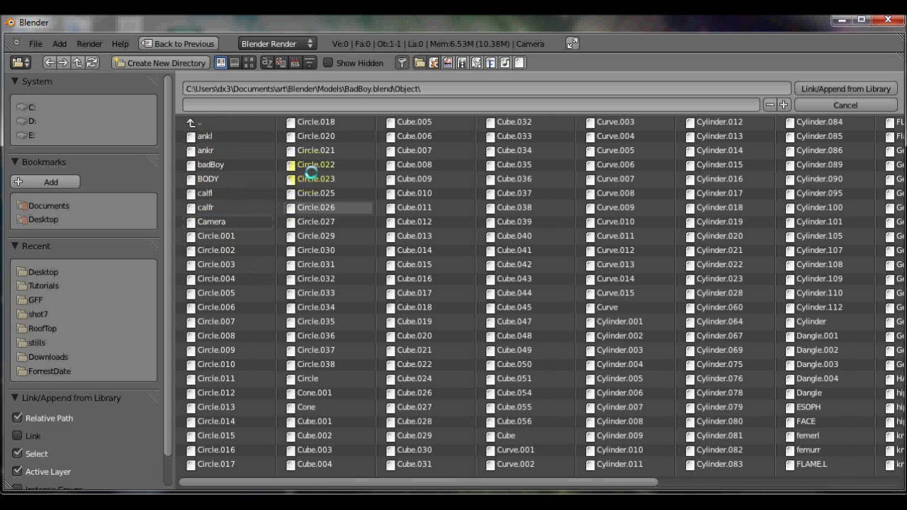
{"action": "left_click_drag", "start_coordinate": [205, 193], "coordinate": [206, 205]}
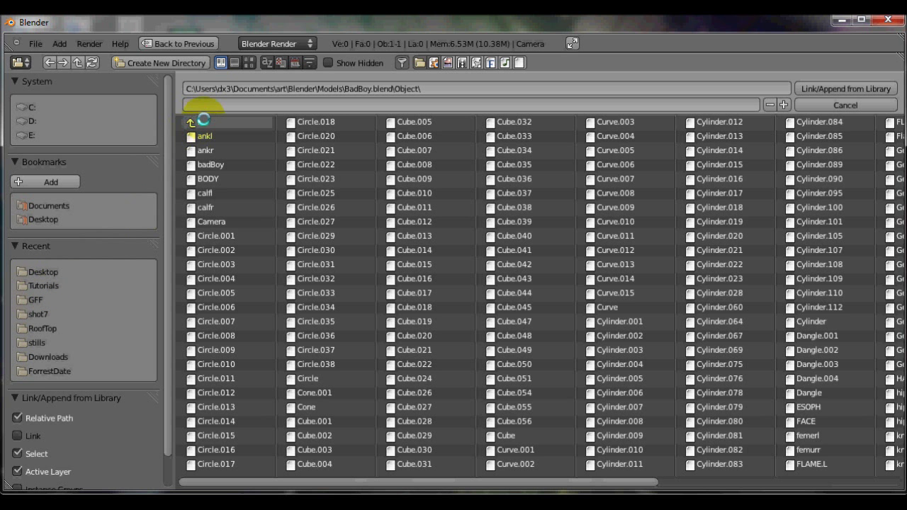
{"action": "left_click_drag", "start_coordinate": [205, 135], "coordinate": [210, 144]}
{"action": "key", "text": "a"}
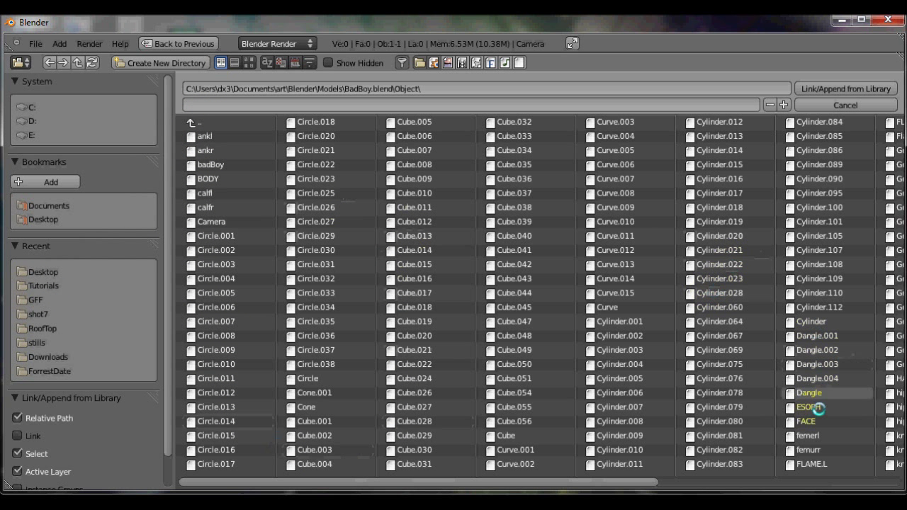
{"action": "left_click", "coordinate": [189, 122]}
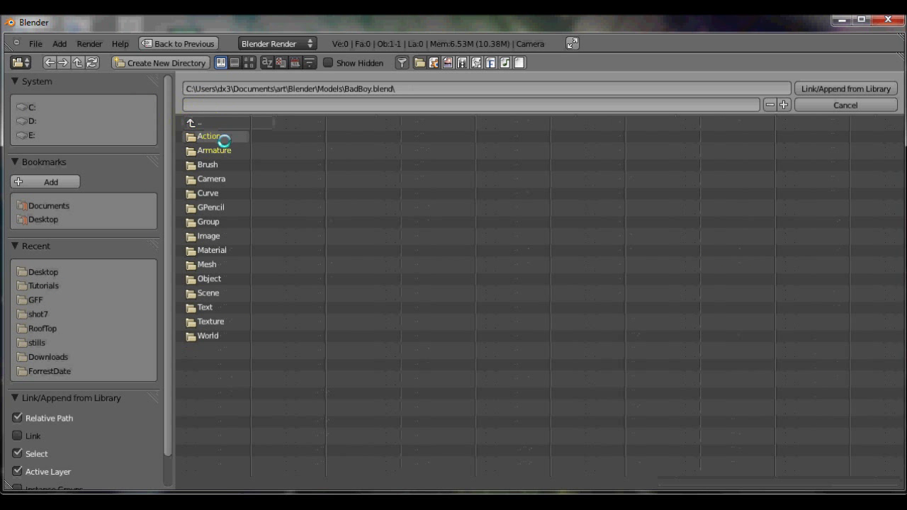
- Append the BadBoyMiddTime group from BadBoy.blend's Group data into the scene
{"action": "left_click_drag", "start_coordinate": [216, 145], "coordinate": [230, 169]}
{"action": "left_click", "coordinate": [211, 219]}
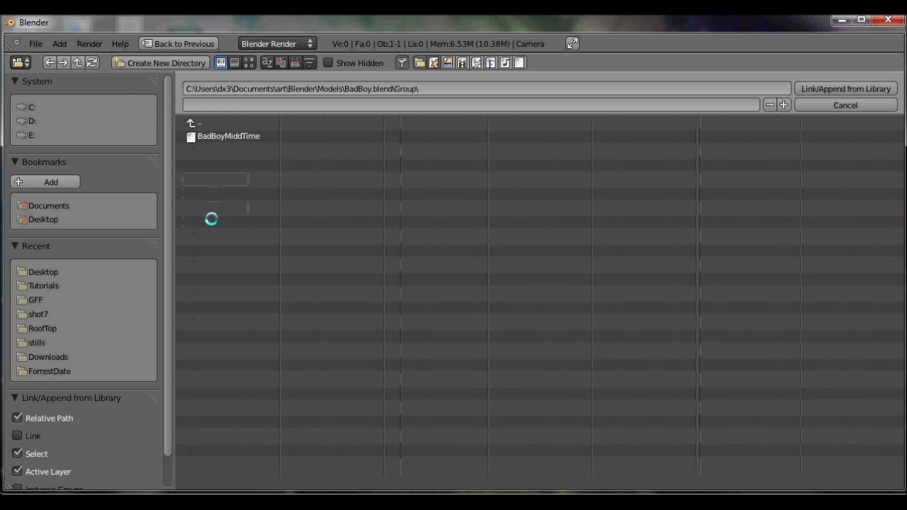
{"action": "left_click", "coordinate": [240, 138]}
{"action": "left_click", "coordinate": [231, 137]}
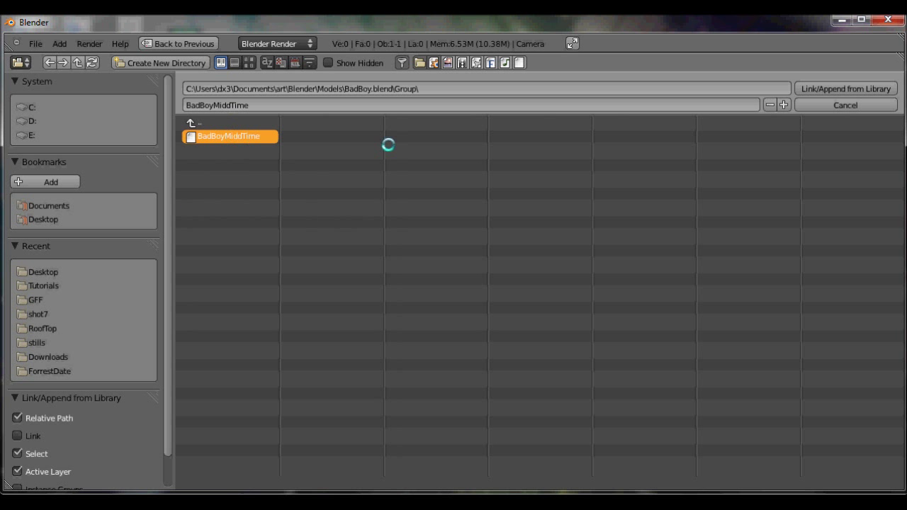
{"action": "left_click", "coordinate": [836, 89]}
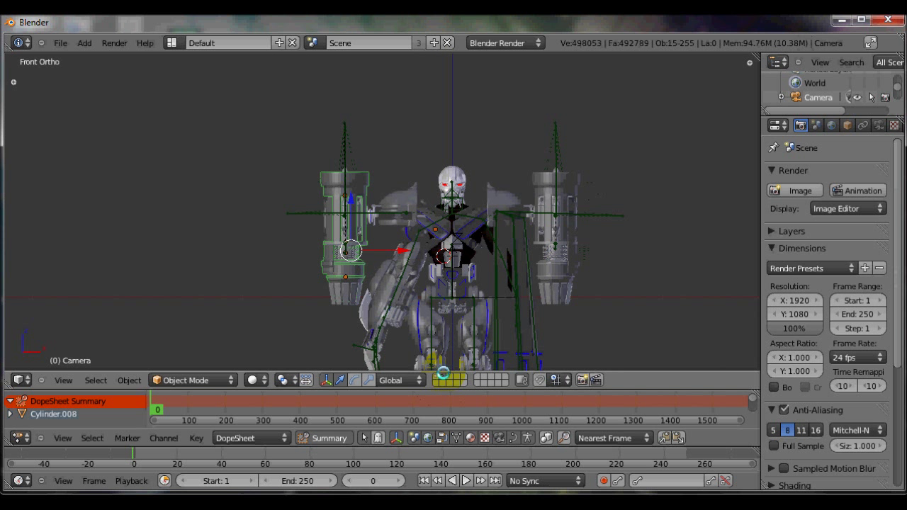
{"action": "middle_click_drag", "start_coordinate": [470, 218], "coordinate": [446, 180], "text": "shift"}
{"action": "scroll", "coordinate": [448, 186], "scroll_direction": "up", "scroll_amount": 1}
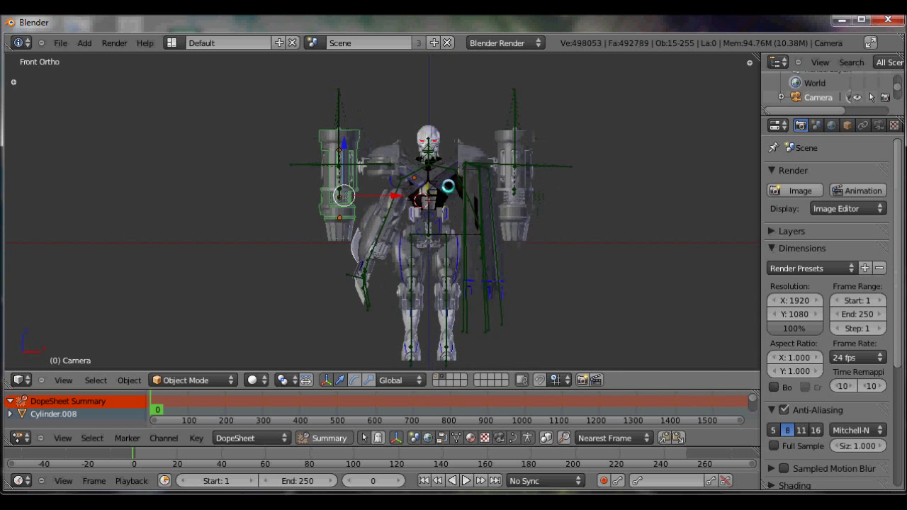
- Enable Simplify for the scene with Subdivision 0, Child Particles 0 and Shadow Samples 1
{"action": "mouse_move", "coordinate": [461, 232]}
{"action": "middle_mouse_down", "text": "shift"}
{"action": "mouse_move", "coordinate": [433, 248]}
{"action": "mouse_move", "coordinate": [462, 182]}
{"action": "mouse_move", "coordinate": [428, 226]}
{"action": "mouse_move", "coordinate": [446, 240]}
{"action": "mouse_move", "coordinate": [468, 228]}
{"action": "middle_mouse_up", "text": "shift"}
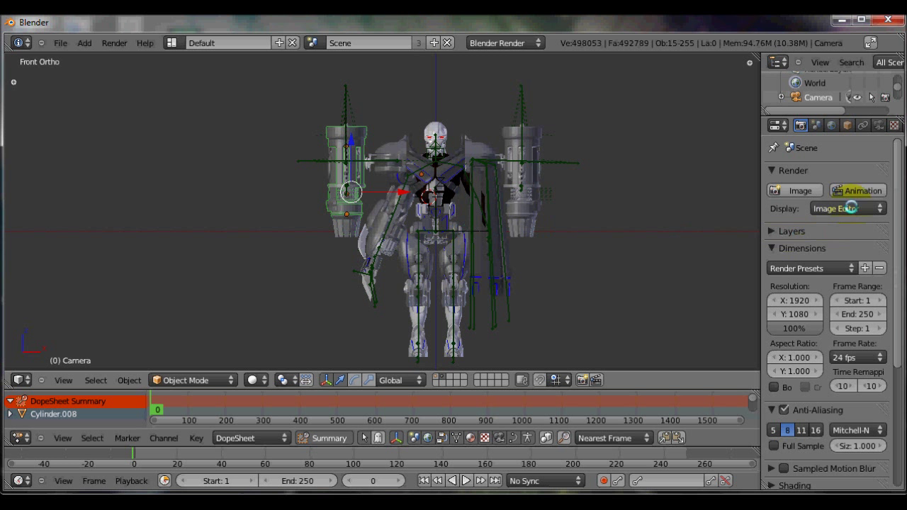
{"action": "left_click", "coordinate": [815, 125]}
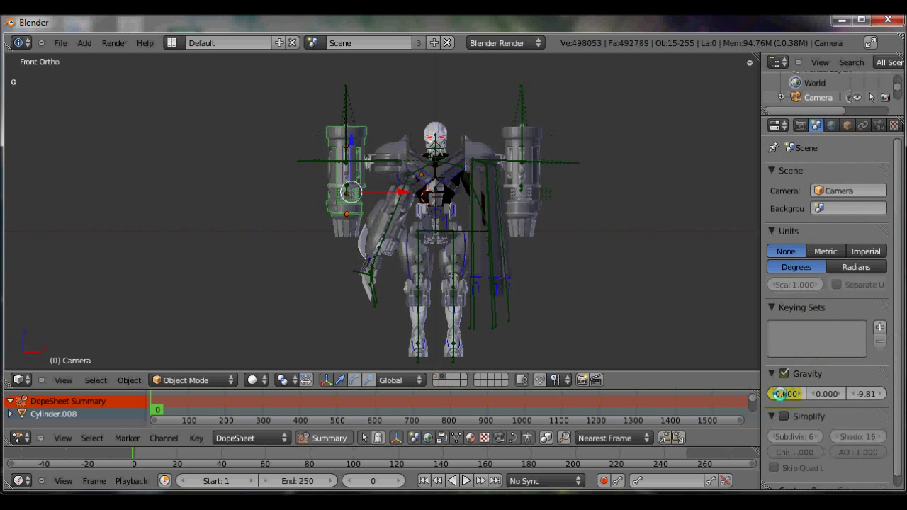
{"action": "left_click", "coordinate": [783, 415]}
{"action": "left_click_drag", "start_coordinate": [813, 437], "coordinate": [682, 436]}
{"action": "left_click_drag", "start_coordinate": [793, 452], "coordinate": [767, 453]}
{"action": "left_click_drag", "start_coordinate": [869, 443], "coordinate": [686, 434]}
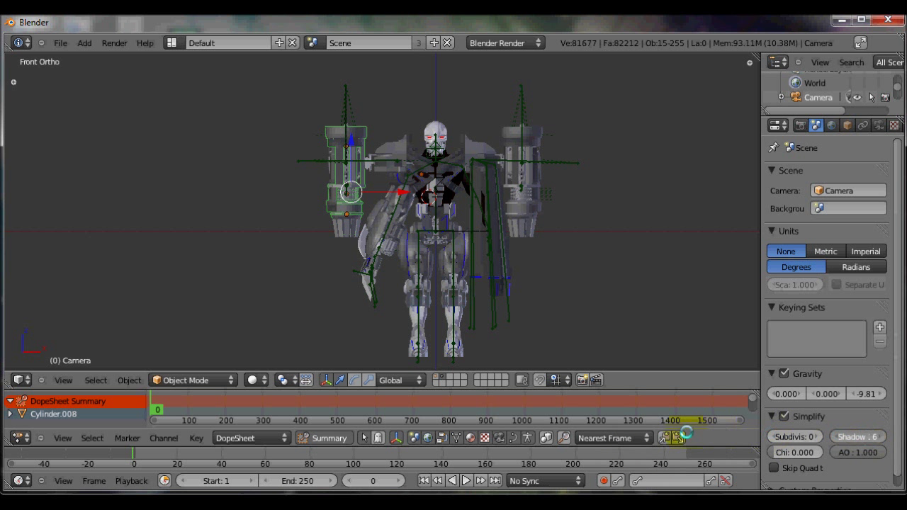
{"action": "left_click_drag", "start_coordinate": [871, 436], "coordinate": [827, 451]}
- Inspect the simplified BadBoy model from the front and at an angle, up close around the head and shoulders
{"action": "middle_click_drag", "start_coordinate": [475, 208], "coordinate": [434, 195]}
{"action": "scroll", "coordinate": [378, 185], "scroll_direction": "down", "scroll_amount": 1}
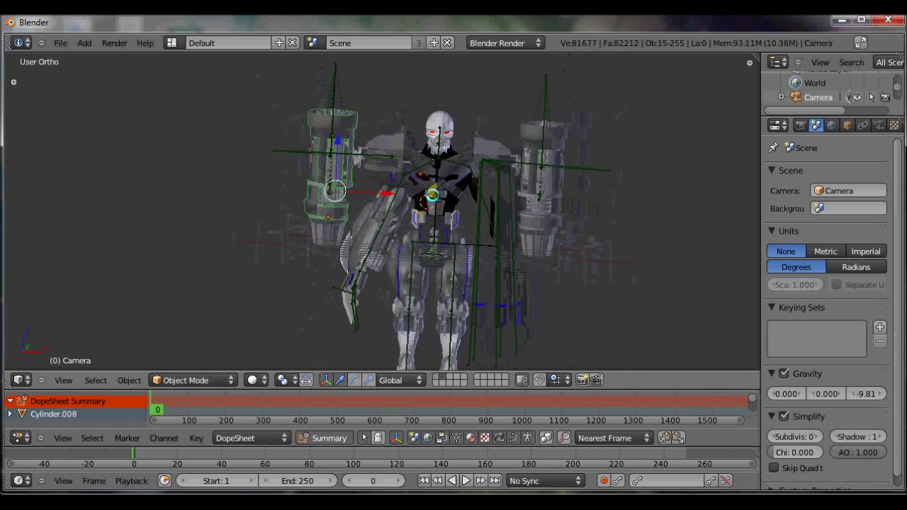
{"action": "scroll", "coordinate": [433, 195], "scroll_direction": "up", "scroll_amount": 1}
{"action": "middle_click_drag", "start_coordinate": [436, 196], "coordinate": [439, 195]}
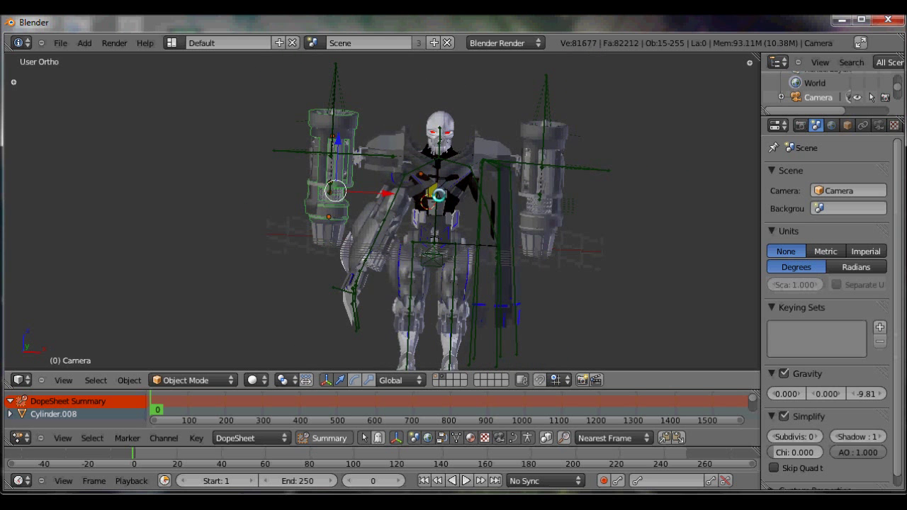
{"action": "key", "text": "KP_1"}
{"action": "scroll", "coordinate": [438, 196], "scroll_direction": "up", "scroll_amount": 1}
{"action": "scroll", "coordinate": [441, 188], "scroll_direction": "down", "scroll_amount": 2}
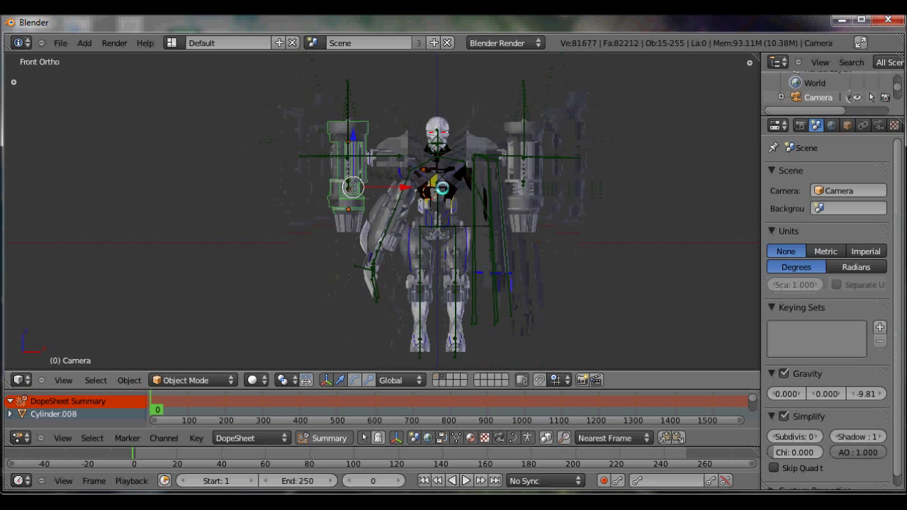
{"action": "middle_click_drag", "start_coordinate": [442, 188], "coordinate": [408, 210], "text": "shift"}
{"action": "scroll", "coordinate": [408, 211], "scroll_direction": "up", "scroll_amount": 2}
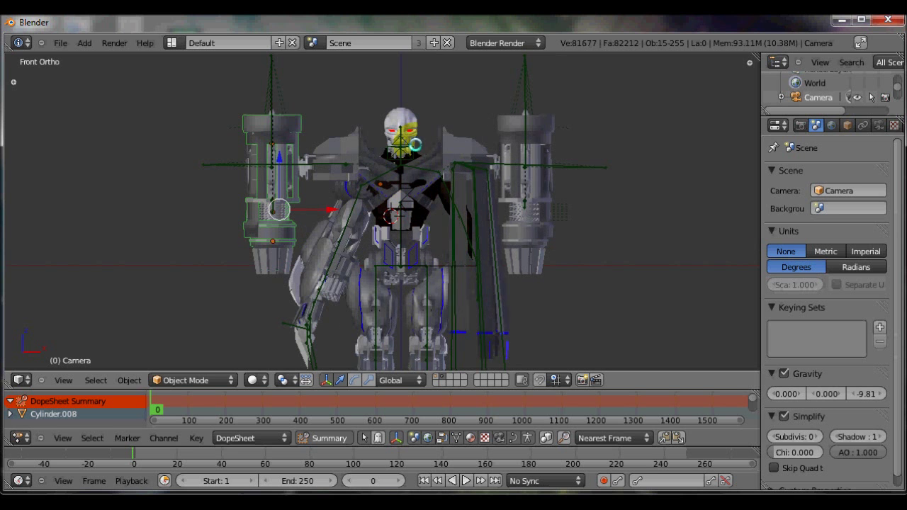
{"action": "middle_click_drag", "start_coordinate": [419, 150], "coordinate": [445, 171], "text": "shift"}
{"action": "scroll", "coordinate": [445, 171], "scroll_direction": "up", "scroll_amount": 1}
{"action": "mouse_move", "coordinate": [467, 210]}
{"action": "middle_mouse_down"}
{"action": "mouse_move", "coordinate": [449, 213]}
{"action": "mouse_move", "coordinate": [466, 203]}
{"action": "middle_mouse_up"}
{"action": "middle_click_drag", "start_coordinate": [321, 156], "coordinate": [343, 173]}
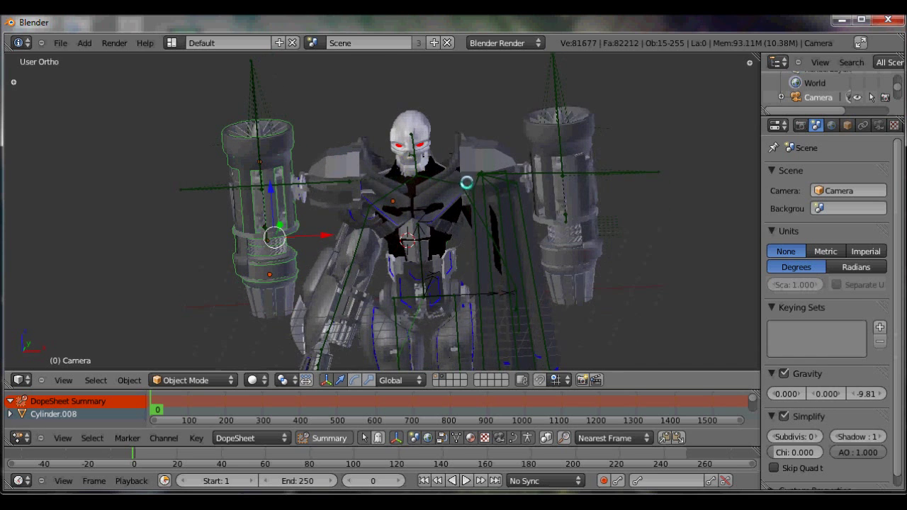
- Show the rotate manipulator in Gimbal orientation and rotate the character's left shoulder cannon bone, Bone.043, into an upward tilt
{"action": "middle_click_drag", "start_coordinate": [581, 210], "coordinate": [681, 205]}
{"action": "right_click", "coordinate": [679, 190]}
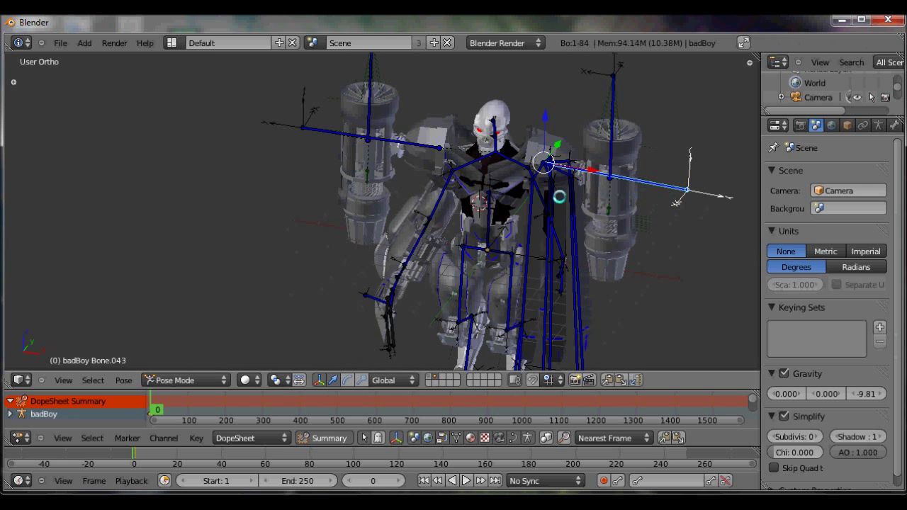
{"action": "middle_click_drag", "start_coordinate": [559, 197], "coordinate": [465, 246]}
{"action": "left_click", "coordinate": [347, 380]}
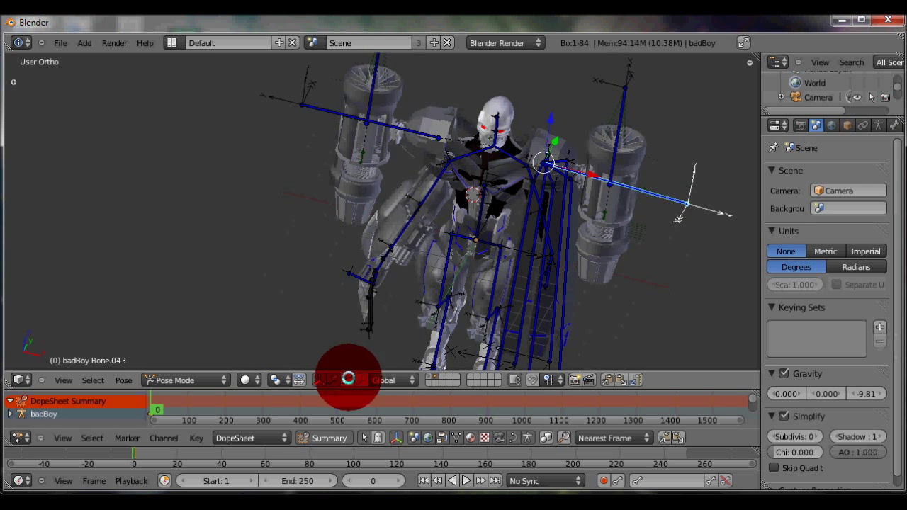
{"action": "left_click", "coordinate": [389, 380]}
{"action": "left_click", "coordinate": [385, 336]}
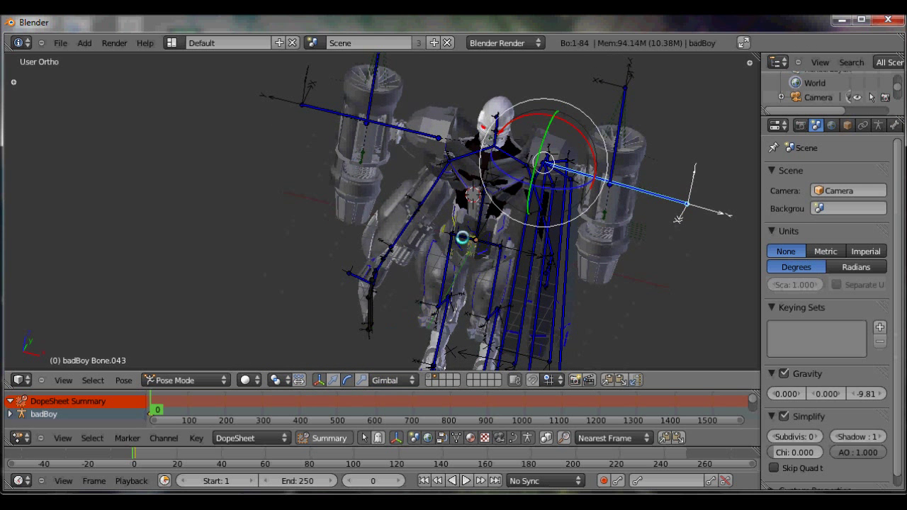
{"action": "middle_click_drag", "start_coordinate": [497, 241], "coordinate": [520, 229]}
{"action": "left_click_drag", "start_coordinate": [516, 229], "coordinate": [535, 198]}
- Rotate the character's right shoulder cannon bone, Bone.042, so that cannon also tilts upward
{"action": "right_click", "coordinate": [392, 183]}
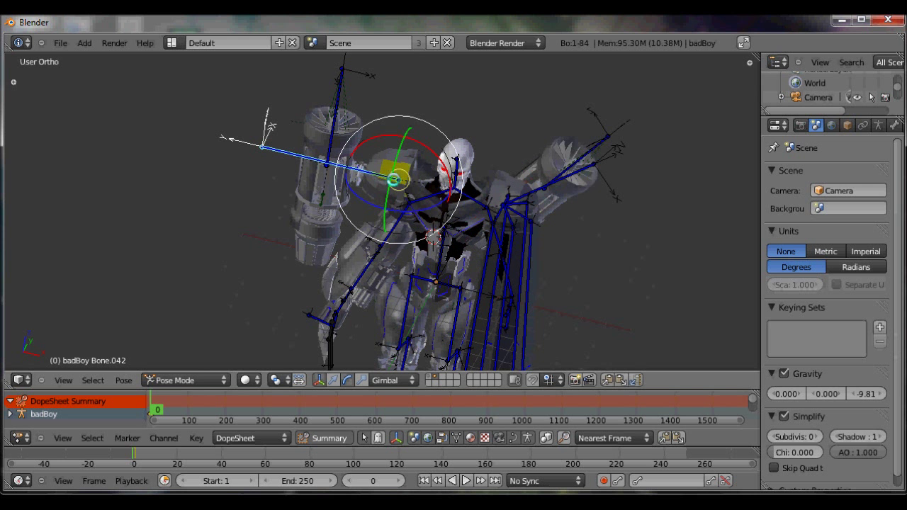
{"action": "left_click_drag", "start_coordinate": [416, 212], "coordinate": [388, 222]}
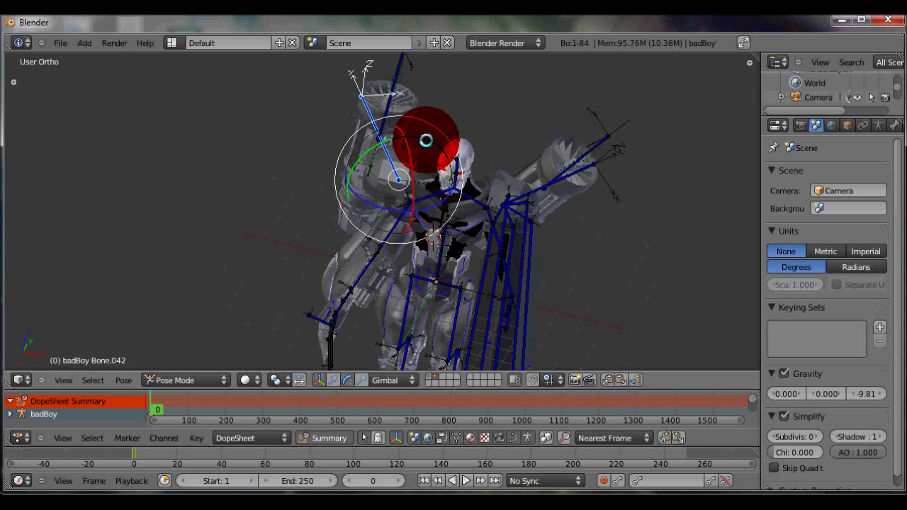
{"action": "left_click_drag", "start_coordinate": [425, 140], "coordinate": [399, 141]}
- Select the four shoulder cannon bones on both sides and move them to the first bone layer of the second row
{"action": "scroll", "coordinate": [404, 194], "scroll_direction": "down", "scroll_amount": 1}
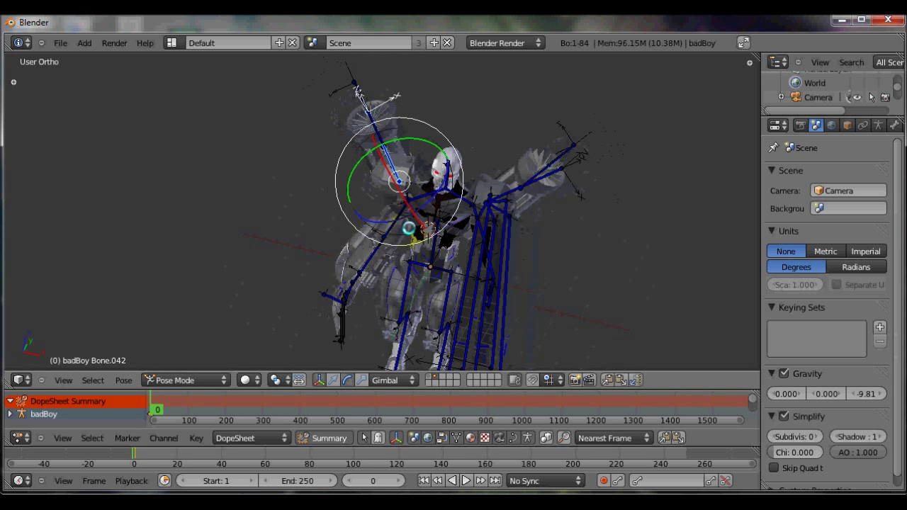
{"action": "middle_click_drag", "start_coordinate": [417, 249], "coordinate": [379, 221], "text": "shift"}
{"action": "scroll", "coordinate": [405, 121], "scroll_direction": "down", "scroll_amount": 3}
{"action": "middle_click_drag", "start_coordinate": [405, 122], "coordinate": [392, 135]}
{"action": "scroll", "coordinate": [444, 122], "scroll_direction": "up", "scroll_amount": 3}
{"action": "middle_click_drag", "start_coordinate": [468, 118], "coordinate": [417, 179], "text": "shift"}
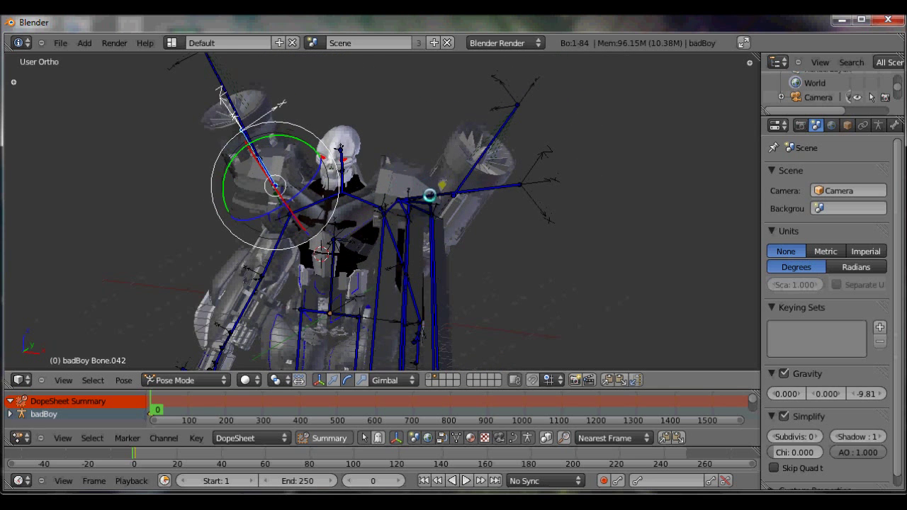
{"action": "right_click", "coordinate": [430, 195]}
{"action": "right_click", "coordinate": [270, 174], "text": "shift"}
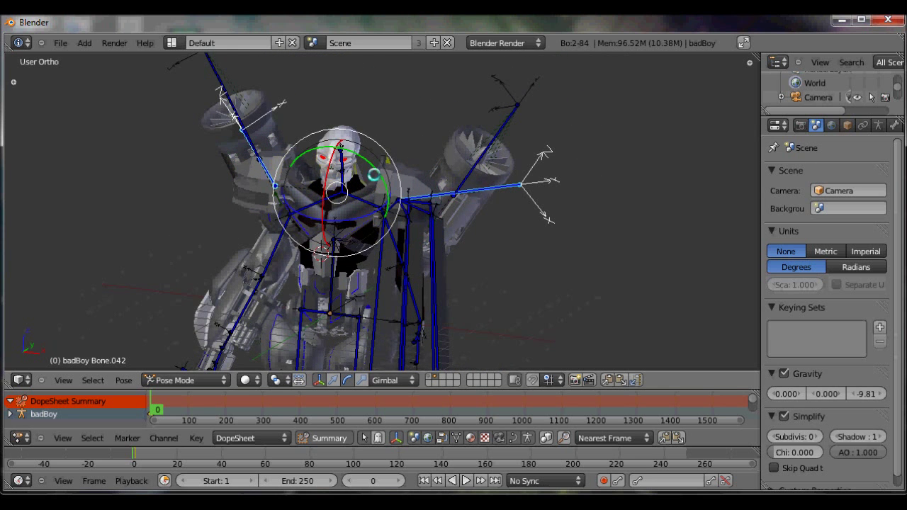
{"action": "mouse_move", "coordinate": [228, 121]}
{"action": "middle_mouse_down"}
{"action": "mouse_move", "coordinate": [246, 140]}
{"action": "mouse_move", "coordinate": [244, 130]}
{"action": "middle_mouse_up"}
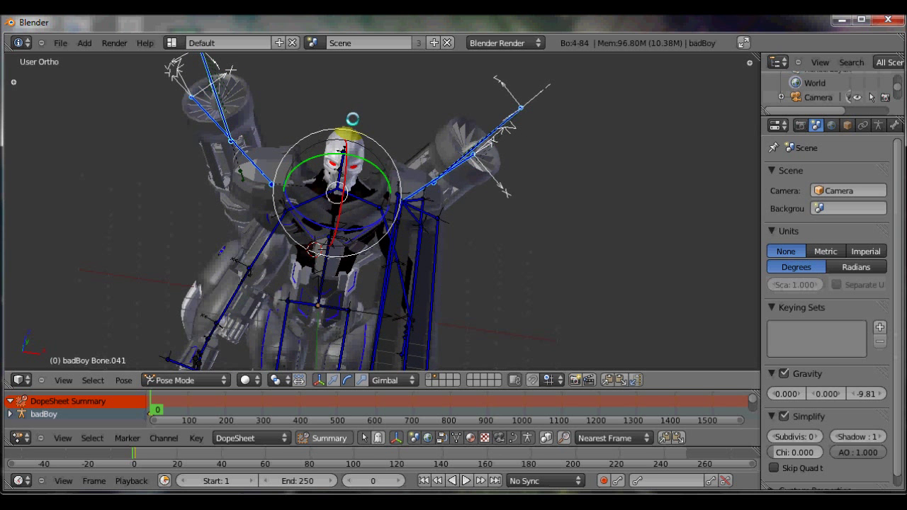
{"action": "key", "text": "m"}
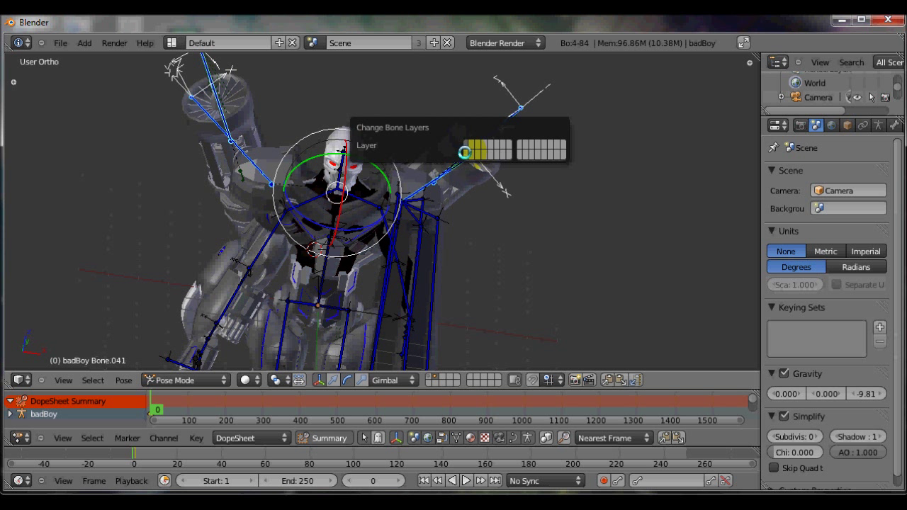
{"action": "left_click", "coordinate": [463, 150]}
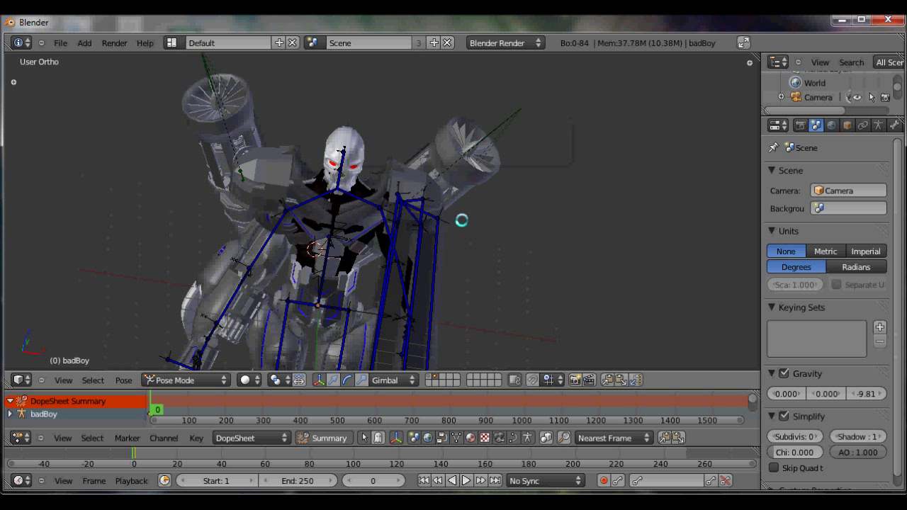
- Display the armature's second layer, move the CHEST bone to the first layer, and display the first layer again
{"action": "middle_click_drag", "start_coordinate": [361, 239], "coordinate": [358, 176]}
{"action": "scroll", "coordinate": [359, 176], "scroll_direction": "up", "scroll_amount": 4}
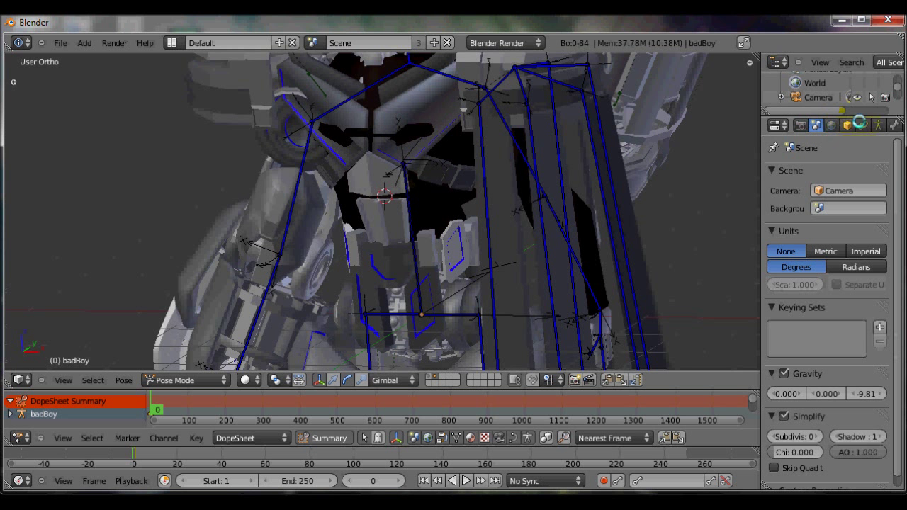
{"action": "left_click", "coordinate": [876, 125]}
{"action": "left_click", "coordinate": [778, 249]}
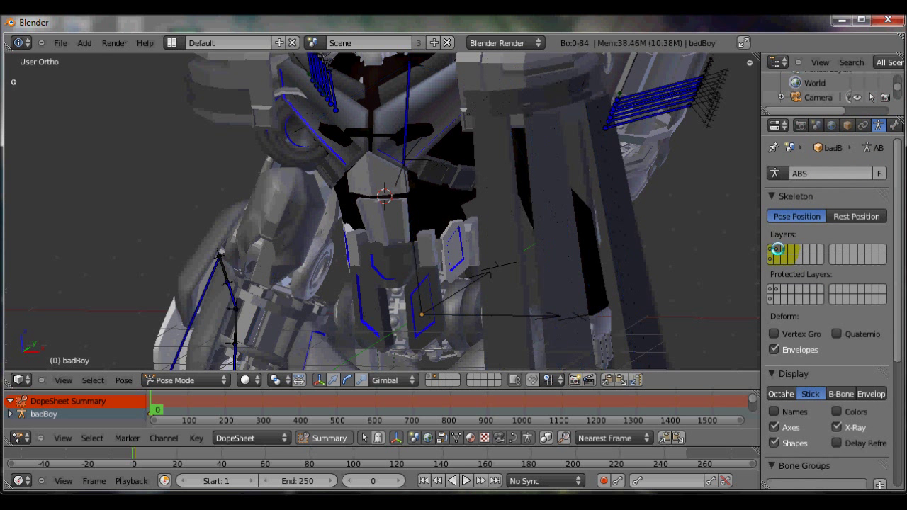
{"action": "right_click", "coordinate": [402, 113]}
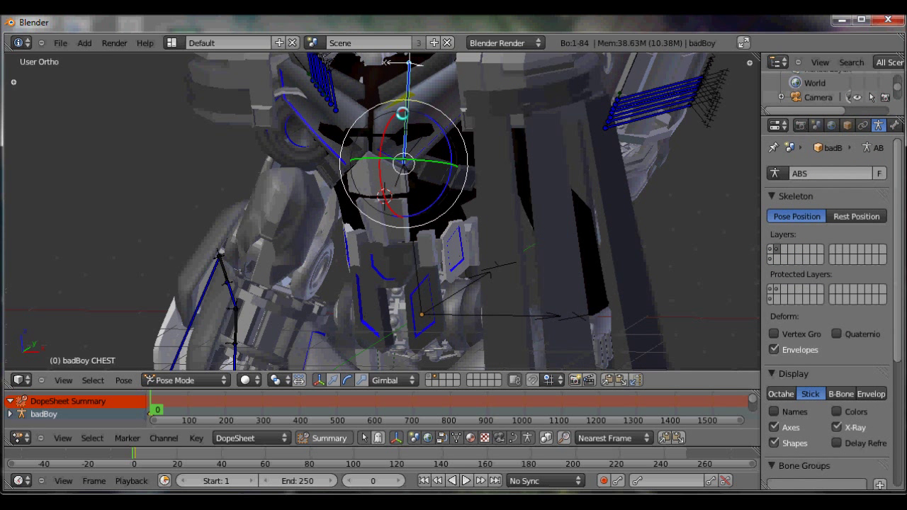
{"action": "key", "text": "m"}
{"action": "left_click", "coordinate": [520, 137]}
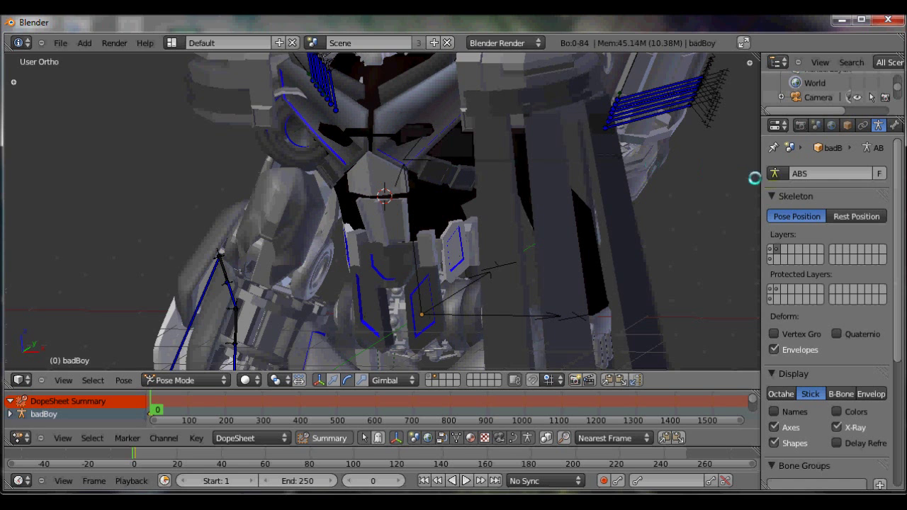
{"action": "left_click", "coordinate": [770, 249]}
- Select the five long cape bones hanging from the left shoulder and move them to the first bone layer of the second row
{"action": "scroll", "coordinate": [407, 165], "scroll_direction": "down", "scroll_amount": 3}
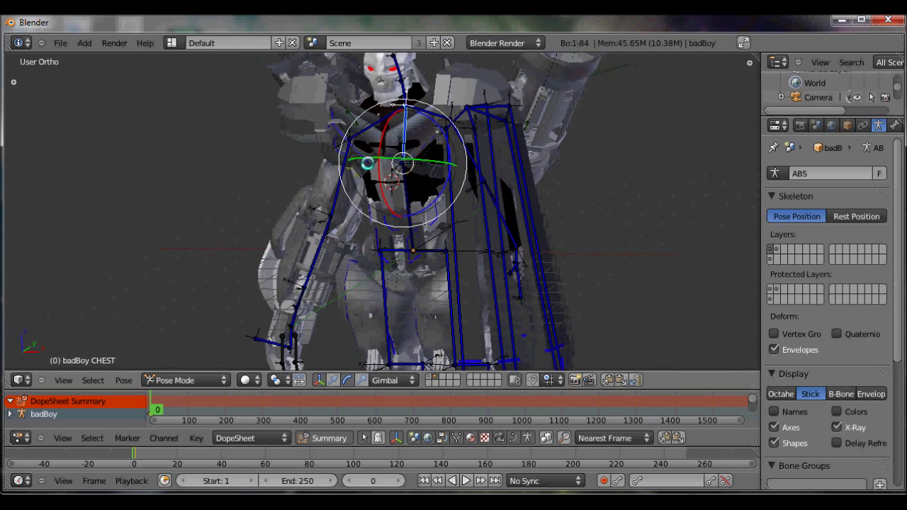
{"action": "middle_click_drag", "start_coordinate": [367, 164], "coordinate": [402, 166]}
{"action": "scroll", "coordinate": [404, 185], "scroll_direction": "up", "scroll_amount": 2}
{"action": "right_click", "coordinate": [404, 185]}
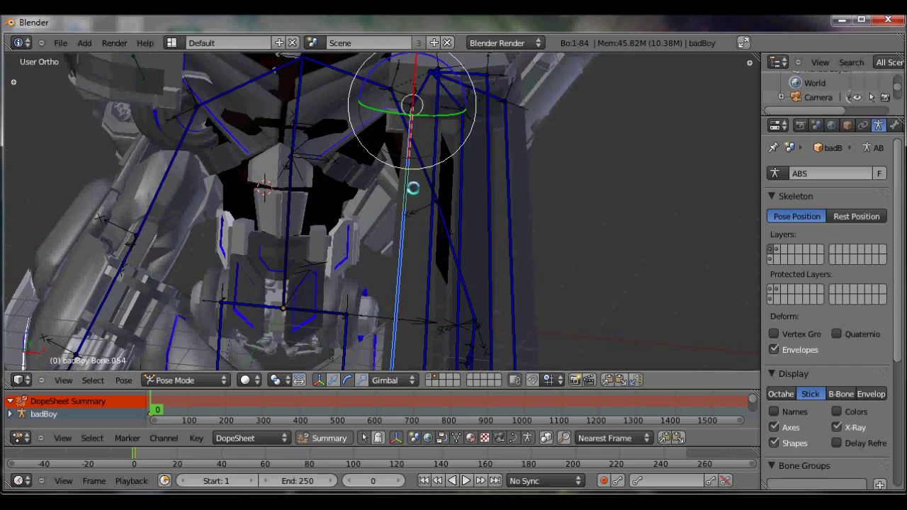
{"action": "right_click", "coordinate": [438, 150], "text": "shift"}
{"action": "right_click", "coordinate": [460, 148], "text": "shift"}
{"action": "right_click", "coordinate": [487, 154], "text": "shift"}
{"action": "right_click", "coordinate": [510, 154], "text": "shift"}
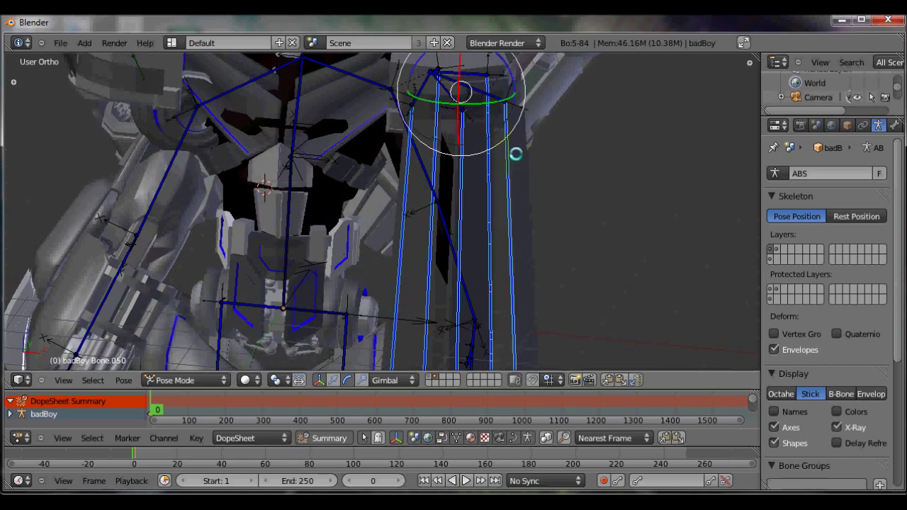
{"action": "middle_click_drag", "start_coordinate": [533, 171], "coordinate": [508, 187]}
{"action": "key", "text": "m"}
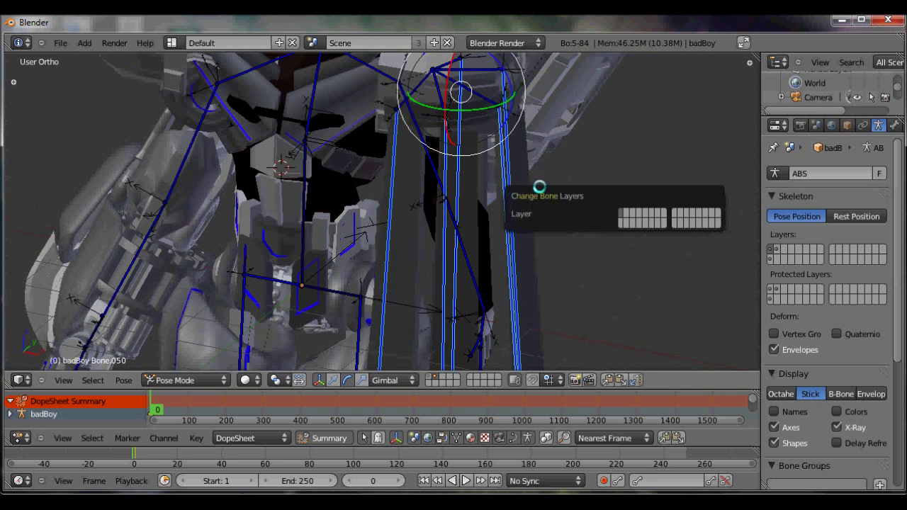
{"action": "left_click", "coordinate": [619, 221]}
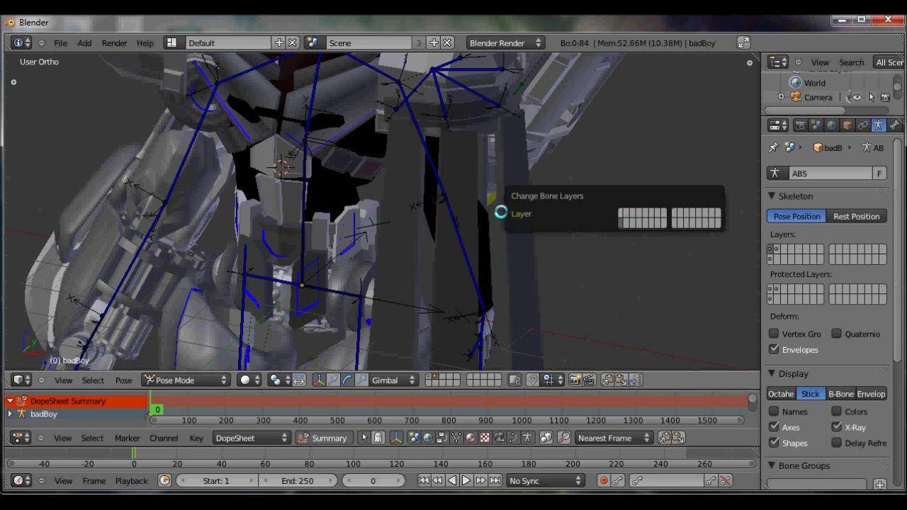
{"action": "left_click", "coordinate": [638, 268]}
- Select the five short bones inside the left shoulder and move them to the first bone layer of the second row
{"action": "middle_click_drag", "start_coordinate": [636, 265], "coordinate": [557, 196]}
{"action": "right_click", "coordinate": [469, 125]}
{"action": "right_click", "coordinate": [478, 132], "text": "shift"}
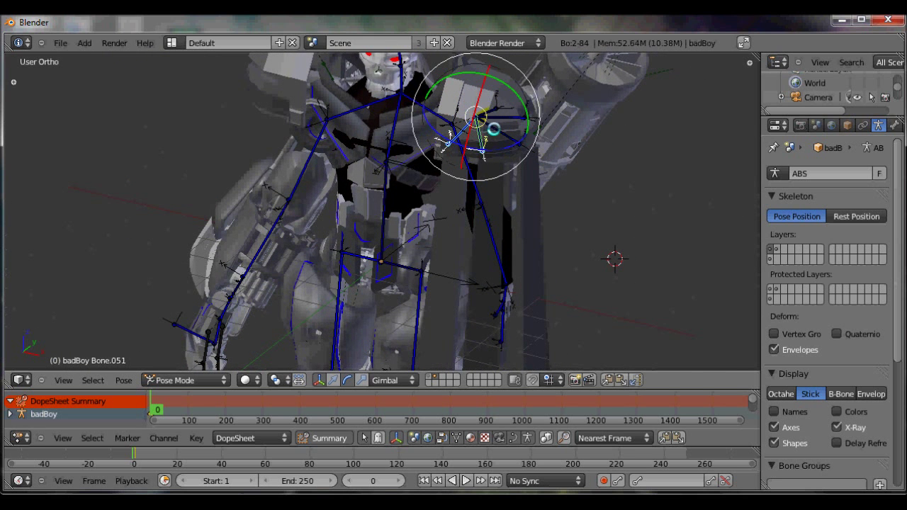
{"action": "right_click", "coordinate": [493, 128], "text": "shift"}
{"action": "right_click", "coordinate": [507, 115], "text": "shift"}
{"action": "right_click", "coordinate": [489, 108], "text": "shift"}
{"action": "key", "text": "m"}
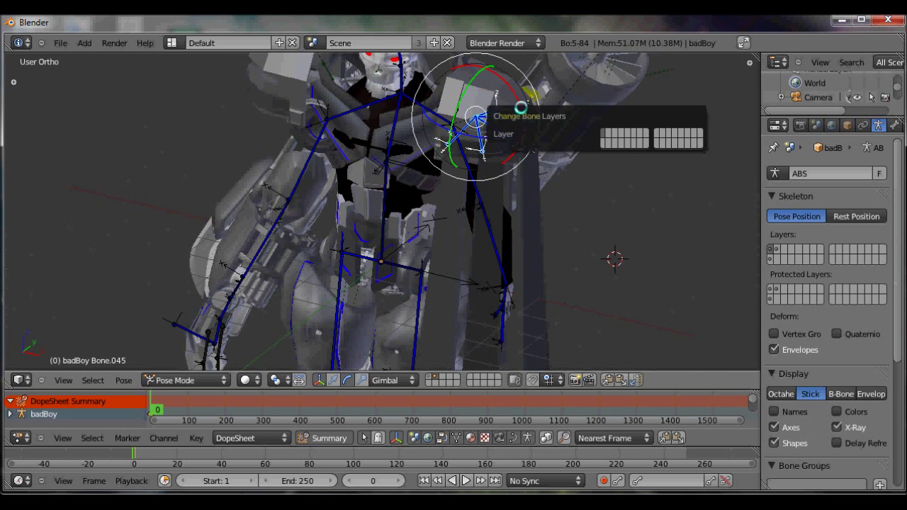
{"action": "left_click", "coordinate": [601, 142]}
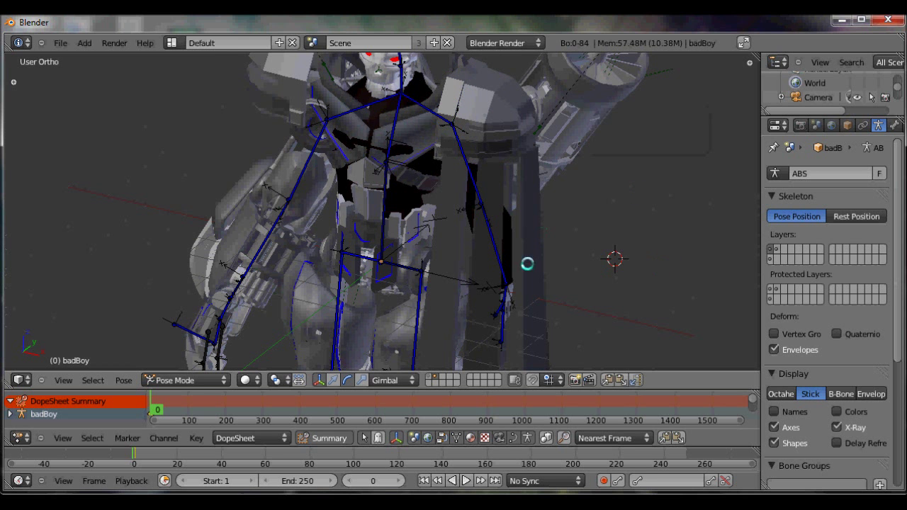
- Turn off the axes display for the badBoy armature's bones
{"action": "middle_click_drag", "start_coordinate": [527, 263], "coordinate": [450, 225]}
{"action": "scroll", "coordinate": [450, 226], "scroll_direction": "down", "scroll_amount": 2}
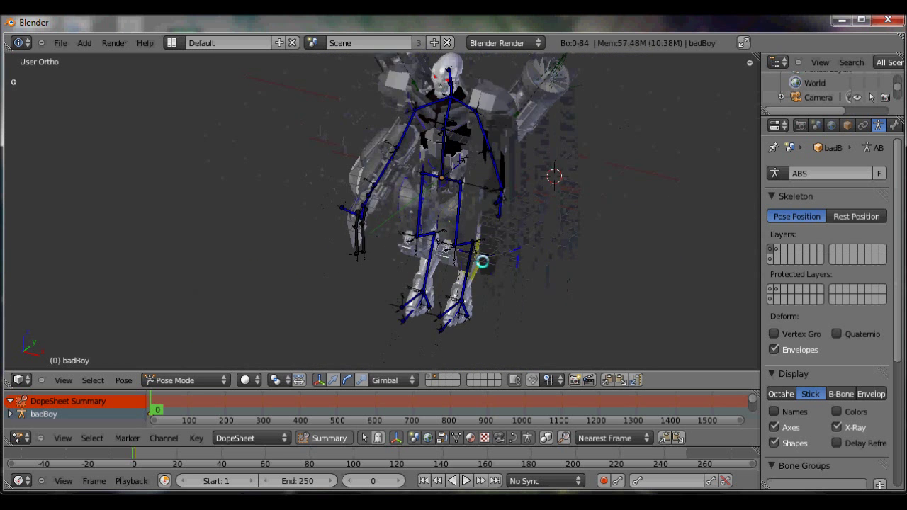
{"action": "middle_click_drag", "start_coordinate": [507, 294], "coordinate": [435, 243], "text": "shift"}
{"action": "middle_click_drag", "start_coordinate": [433, 196], "coordinate": [401, 241], "text": "shift"}
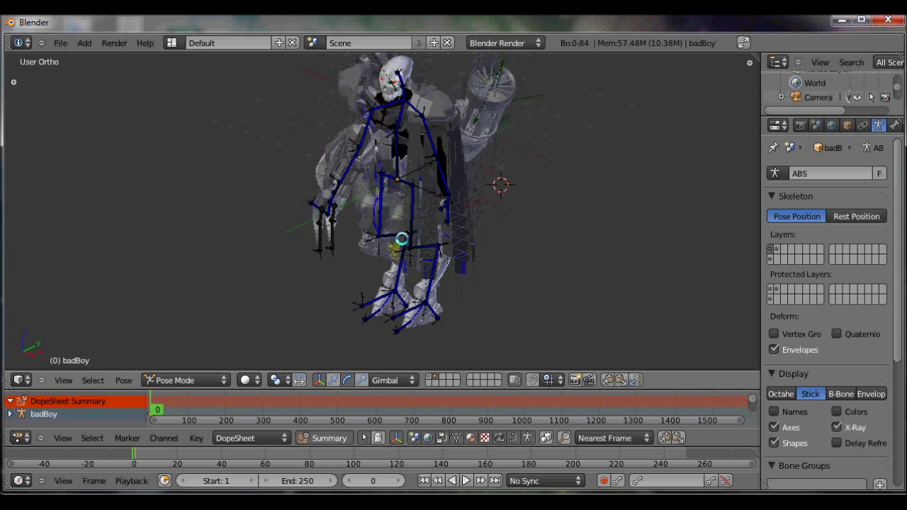
{"action": "scroll", "coordinate": [352, 235], "scroll_direction": "up", "scroll_amount": 4}
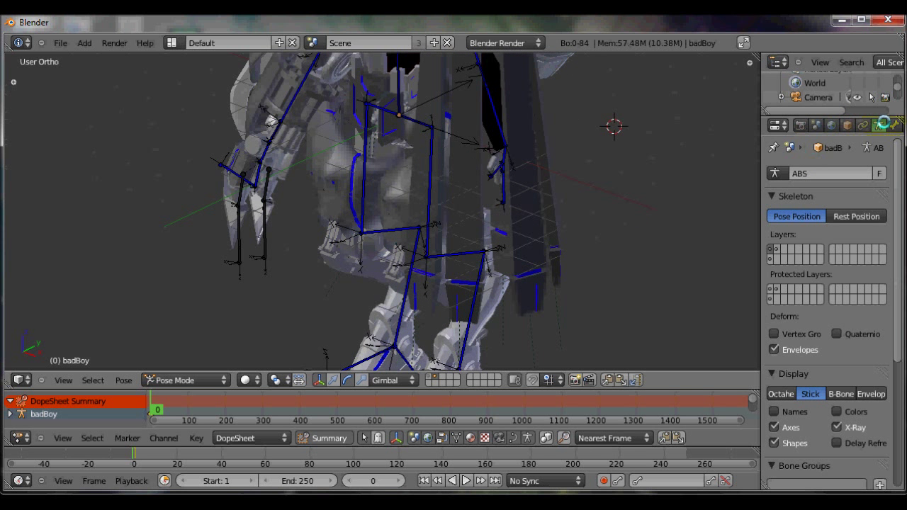
{"action": "left_click", "coordinate": [891, 124]}
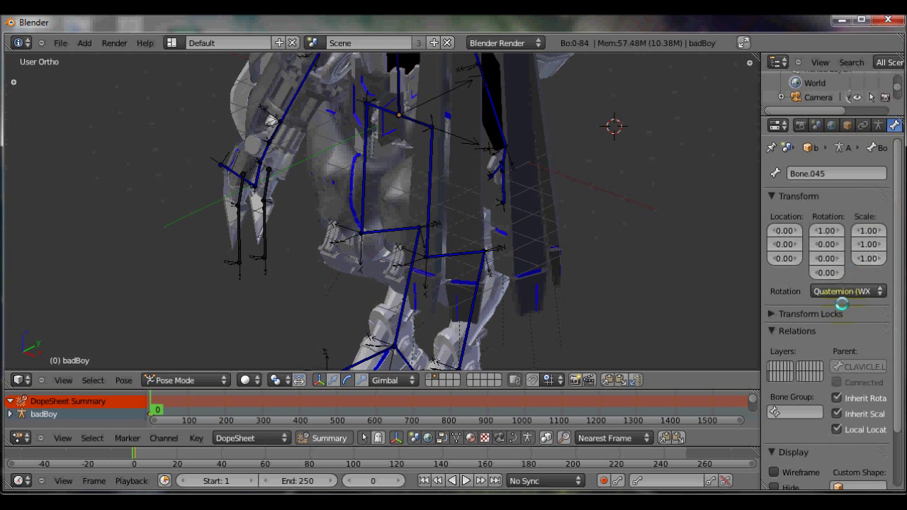
{"action": "left_click_drag", "start_coordinate": [760, 285], "coordinate": [623, 283]}
{"action": "scroll", "coordinate": [659, 330], "scroll_direction": "down", "scroll_amount": 3}
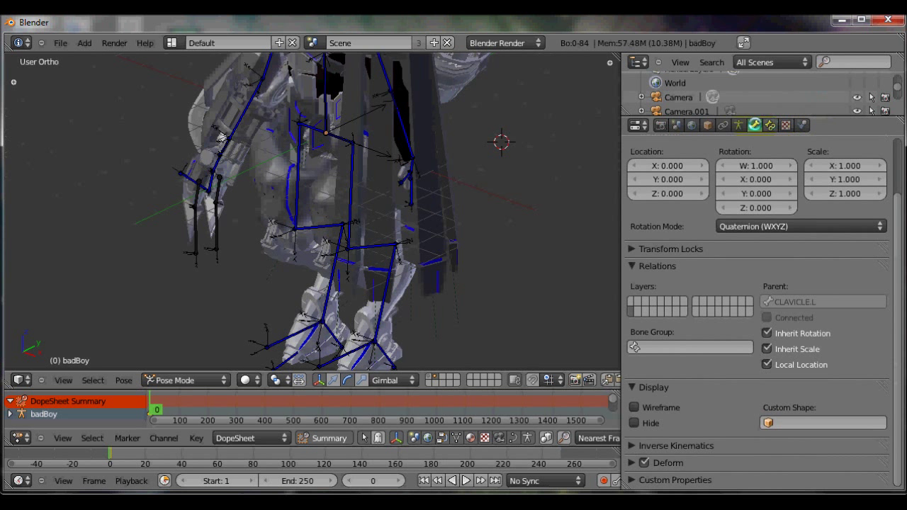
{"action": "left_click", "coordinate": [738, 124]}
{"action": "scroll", "coordinate": [675, 337], "scroll_direction": "down", "scroll_amount": 1}
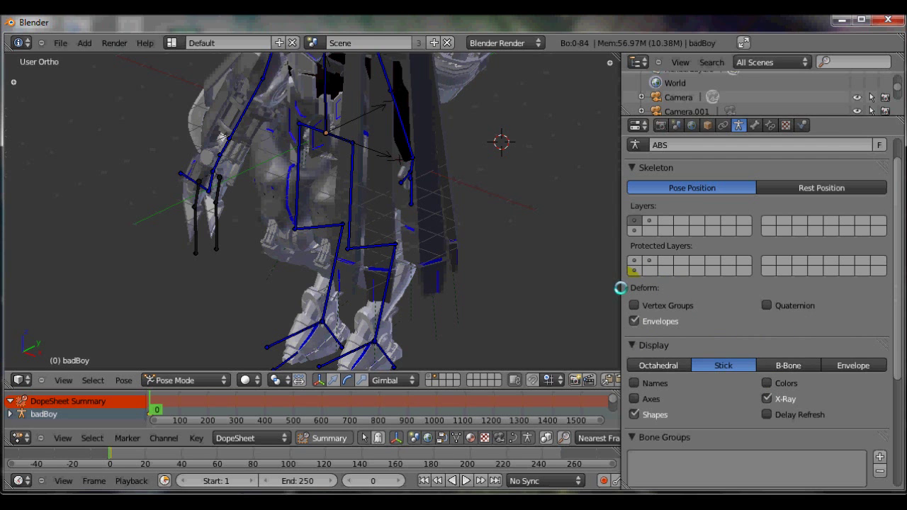
{"action": "left_click_drag", "start_coordinate": [621, 288], "coordinate": [771, 288]}
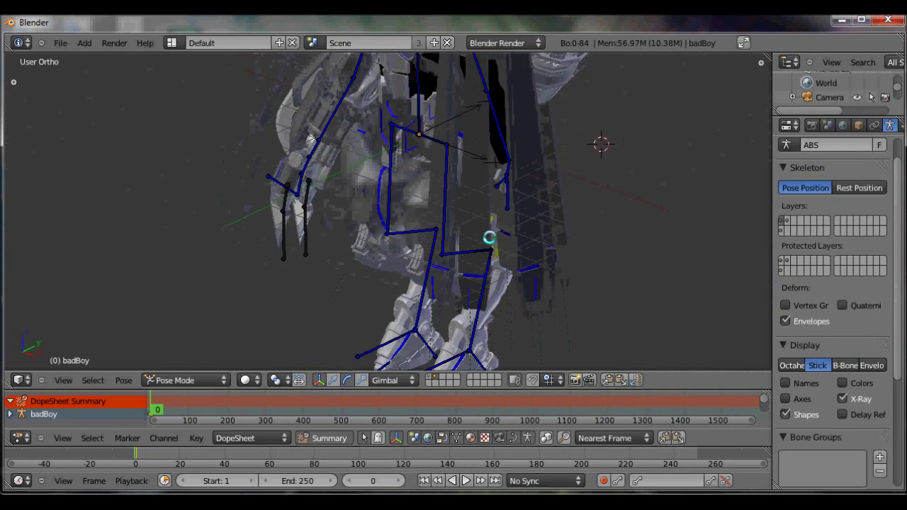
{"action": "middle_click_drag", "start_coordinate": [475, 231], "coordinate": [481, 291], "text": "shift"}
{"action": "key", "text": "KP_1"}
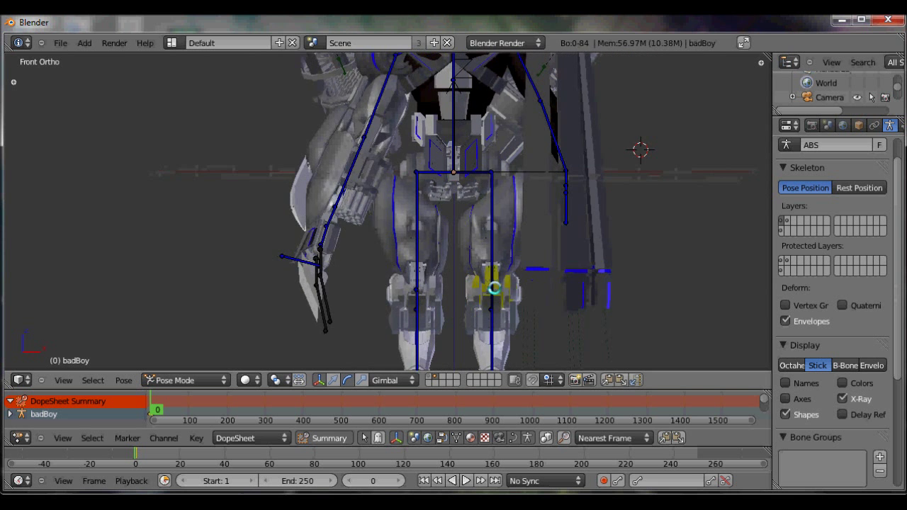
{"action": "scroll", "coordinate": [519, 264], "scroll_direction": "down", "scroll_amount": 4}
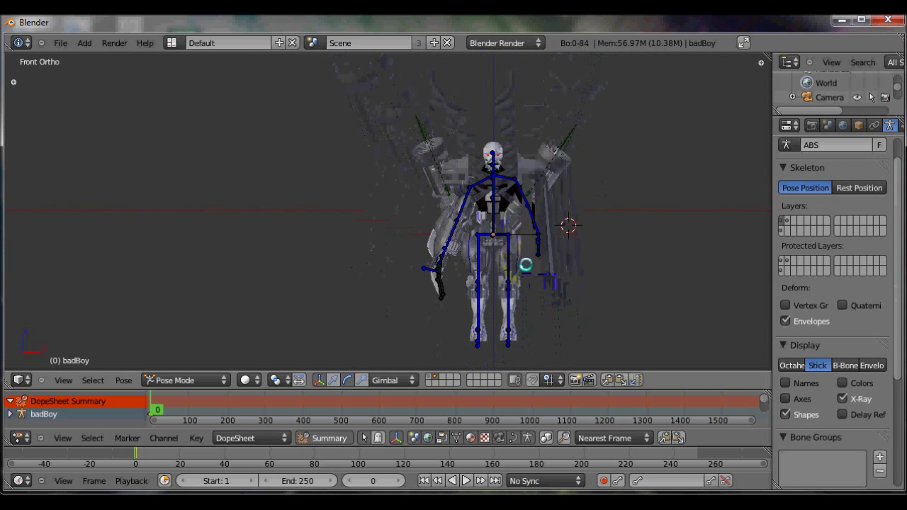
{"action": "middle_click_drag", "start_coordinate": [537, 253], "coordinate": [468, 243], "text": "shift"}
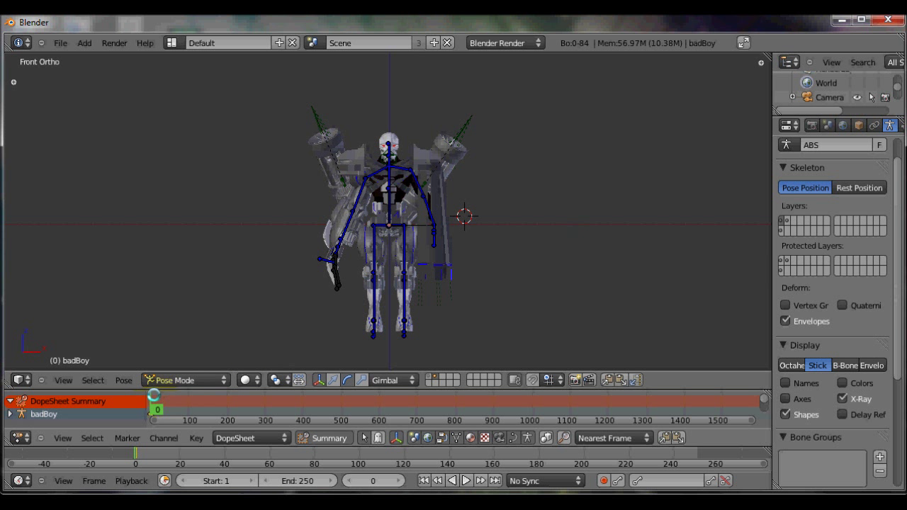
{"action": "left_click_drag", "start_coordinate": [156, 395], "coordinate": [143, 395]}
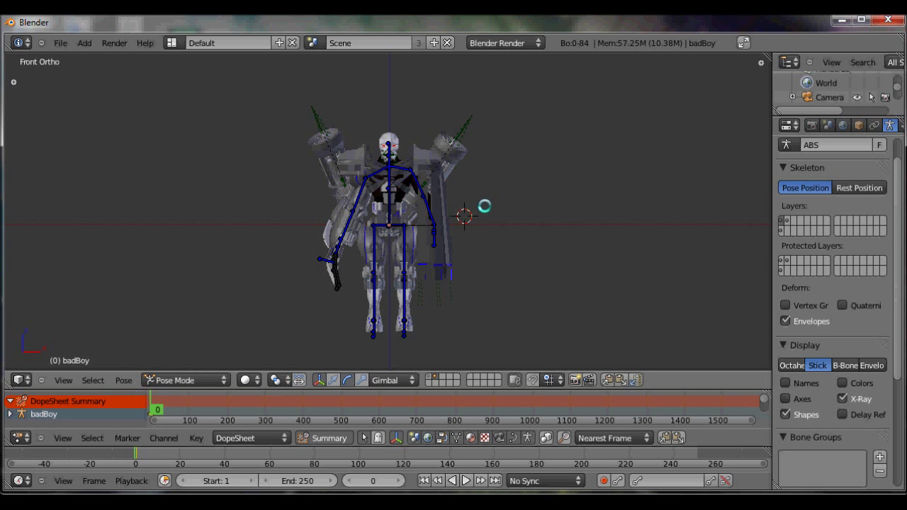
{"action": "middle_click_drag", "start_coordinate": [484, 205], "coordinate": [421, 239]}
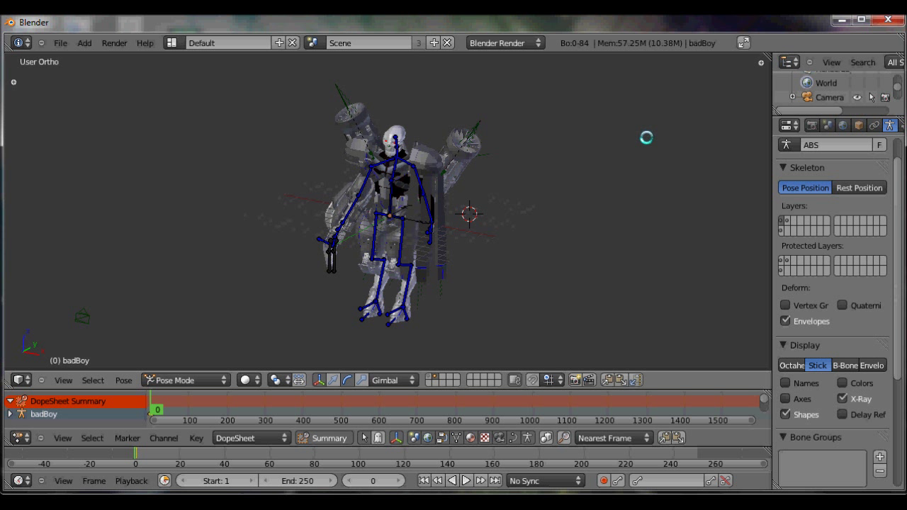
{"action": "middle_click_drag", "start_coordinate": [556, 166], "coordinate": [711, 67]}
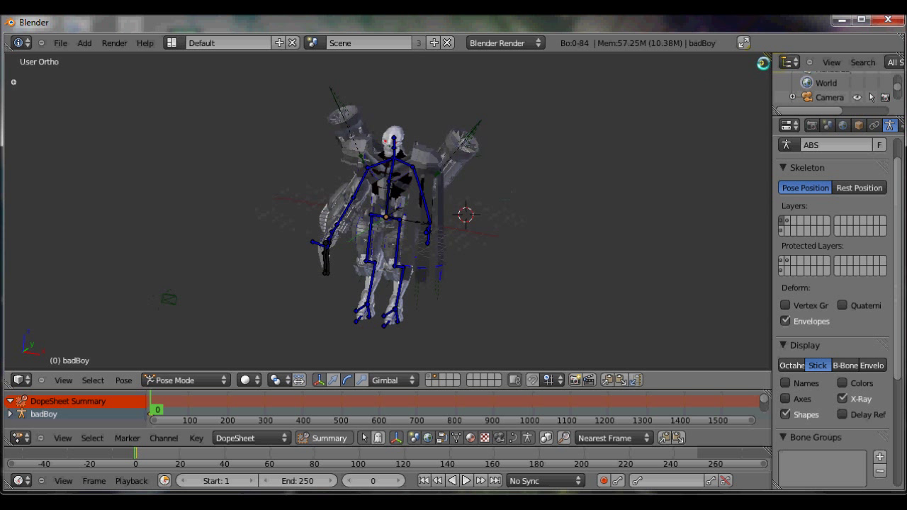
- Set the storyboard background image's opacity to 1.000 and show it in the front orthographic view
{"action": "key", "text": "n"}
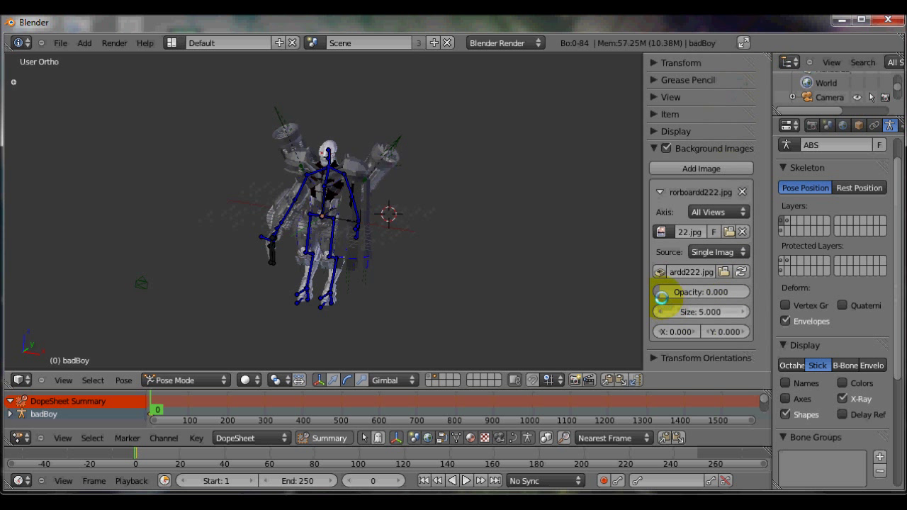
{"action": "left_click", "coordinate": [659, 291]}
{"action": "left_click_drag", "start_coordinate": [659, 291], "coordinate": [756, 290]}
{"action": "key", "text": "KP_1"}
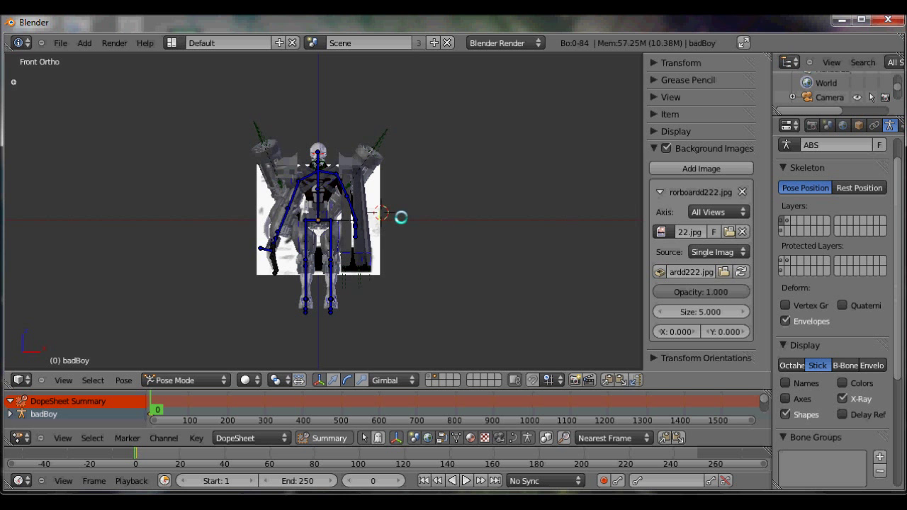
- Select all visible bones of the rig and move the character off the storyboard, to the image's left side
{"action": "key", "text": "a"}
{"action": "key", "text": "a"}
{"action": "key", "text": "a"}
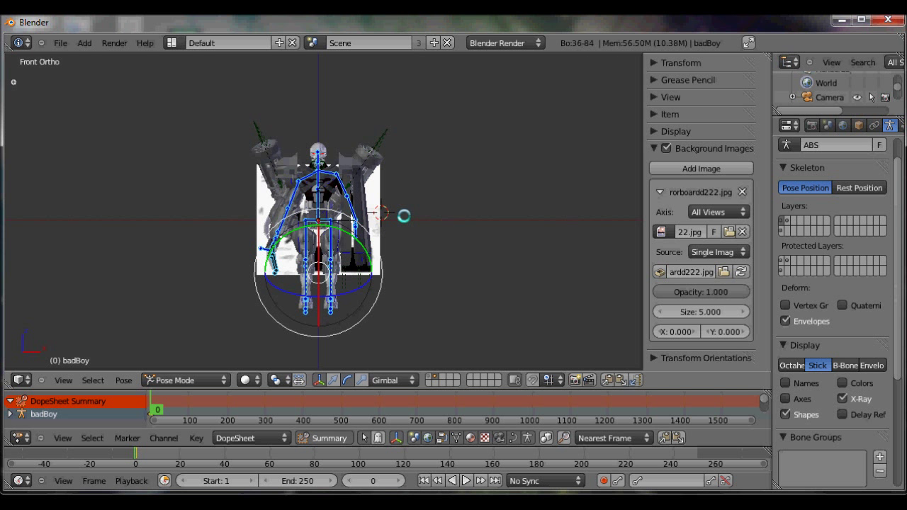
{"action": "key", "text": "g"}
{"action": "left_click", "coordinate": [263, 208]}
- Examine the storyboard's upper panels, including the opposing action sketch and the red-tinted target view
{"action": "scroll", "coordinate": [306, 210], "scroll_direction": "up", "scroll_amount": 2}
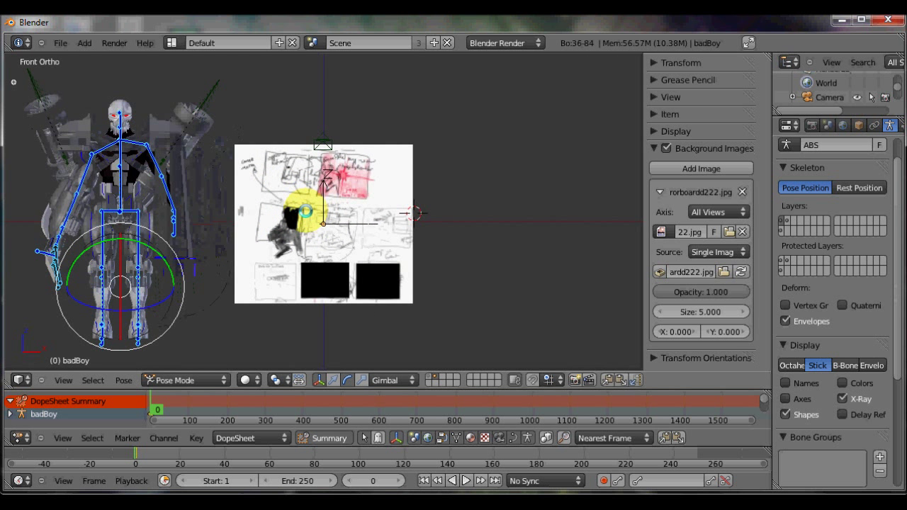
{"action": "scroll", "coordinate": [306, 210], "scroll_direction": "up", "scroll_amount": 6}
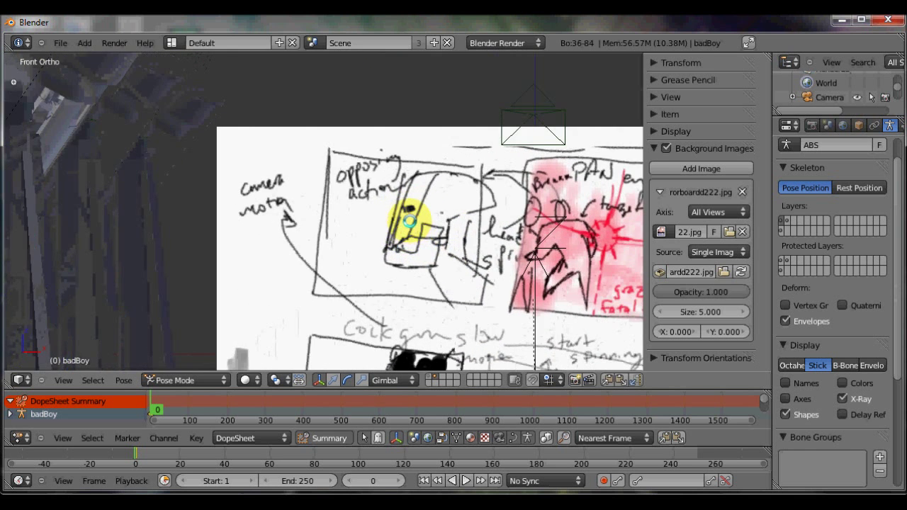
{"action": "scroll", "coordinate": [410, 222], "scroll_direction": "down", "scroll_amount": 2}
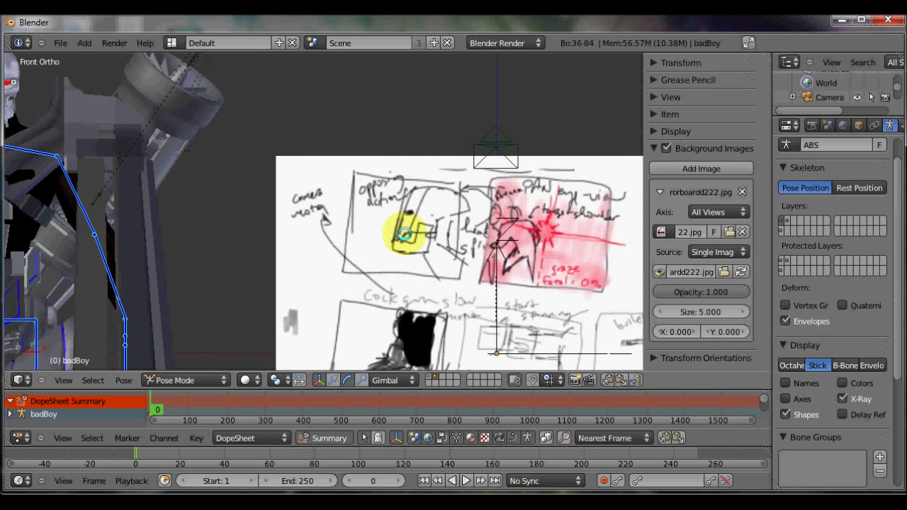
{"action": "scroll", "coordinate": [457, 198], "scroll_direction": "down", "scroll_amount": 1}
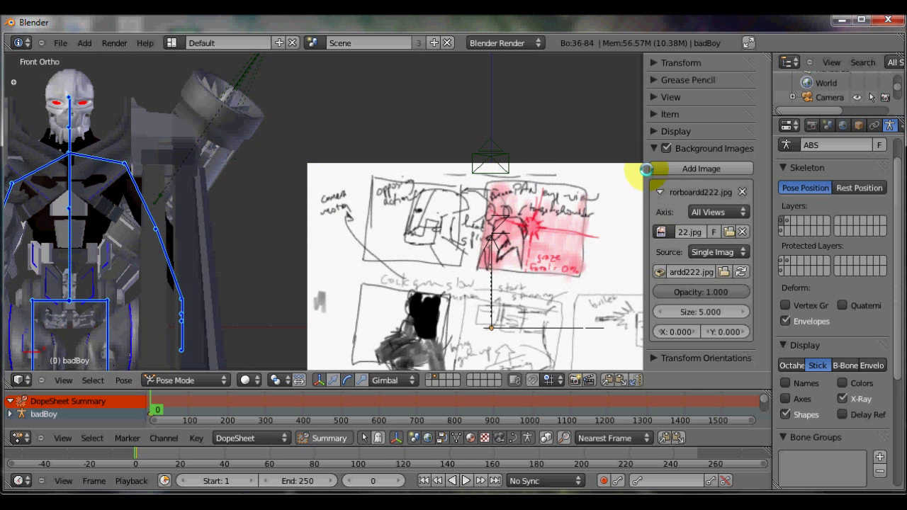
{"action": "key", "text": "n"}
{"action": "scroll", "coordinate": [555, 148], "scroll_direction": "down", "scroll_amount": 2}
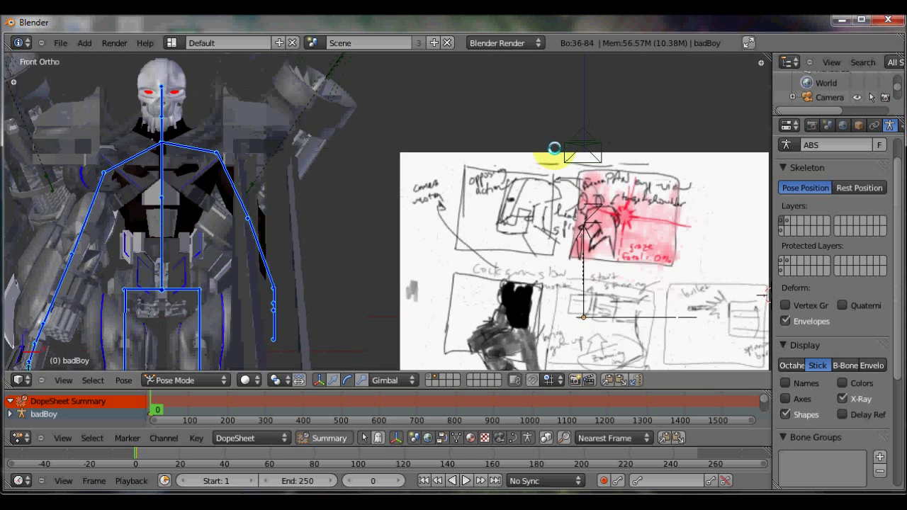
- Select the left foot control bone footCTL.l and move it outward in the front view to spread the leg
{"action": "middle_click_drag", "start_coordinate": [533, 190], "coordinate": [751, 206], "text": "shift"}
{"action": "scroll", "coordinate": [617, 198], "scroll_direction": "up", "scroll_amount": 1}
{"action": "middle_click_drag", "start_coordinate": [543, 275], "coordinate": [636, 179], "text": "shift"}
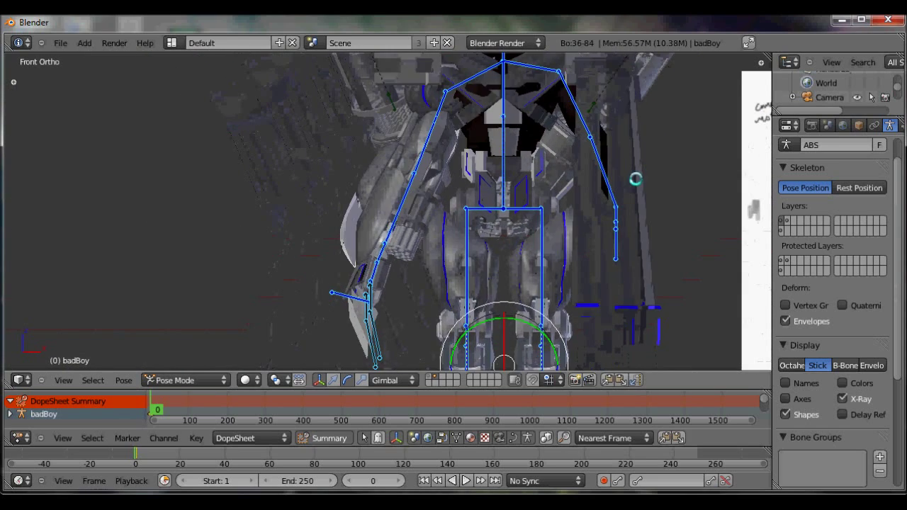
{"action": "scroll", "coordinate": [631, 193], "scroll_direction": "down", "scroll_amount": 4}
{"action": "middle_click_drag", "start_coordinate": [634, 237], "coordinate": [585, 207], "text": "shift"}
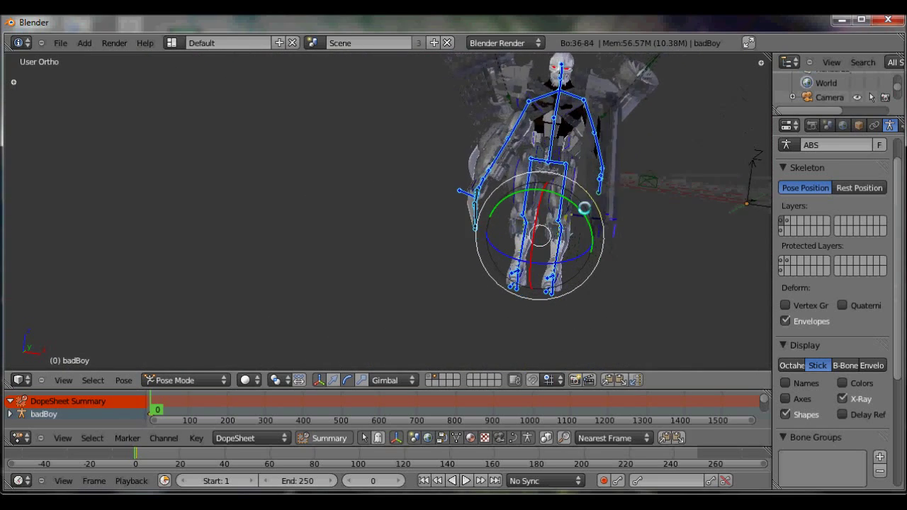
{"action": "scroll", "coordinate": [573, 136], "scroll_direction": "up", "scroll_amount": 4}
{"action": "right_click", "coordinate": [536, 148]}
{"action": "scroll", "coordinate": [540, 146], "scroll_direction": "down", "scroll_amount": 2}
{"action": "middle_click_drag", "start_coordinate": [553, 145], "coordinate": [524, 199]}
{"action": "scroll", "coordinate": [527, 279], "scroll_direction": "up", "scroll_amount": 1}
{"action": "right_click", "coordinate": [528, 280]}
{"action": "scroll", "coordinate": [527, 279], "scroll_direction": "up", "scroll_amount": 2}
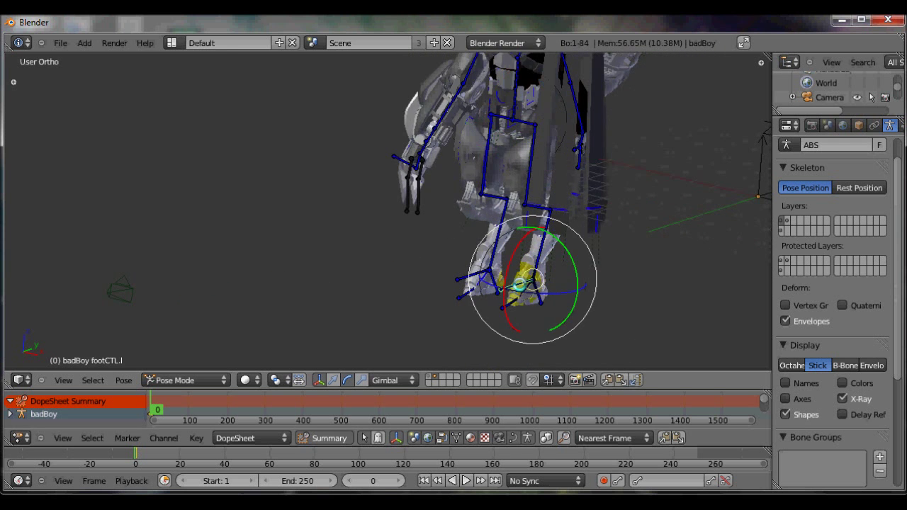
{"action": "key", "text": "KP_1"}
{"action": "middle_click_drag", "start_coordinate": [529, 243], "coordinate": [538, 307], "text": "shift"}
{"action": "key", "text": "g"}
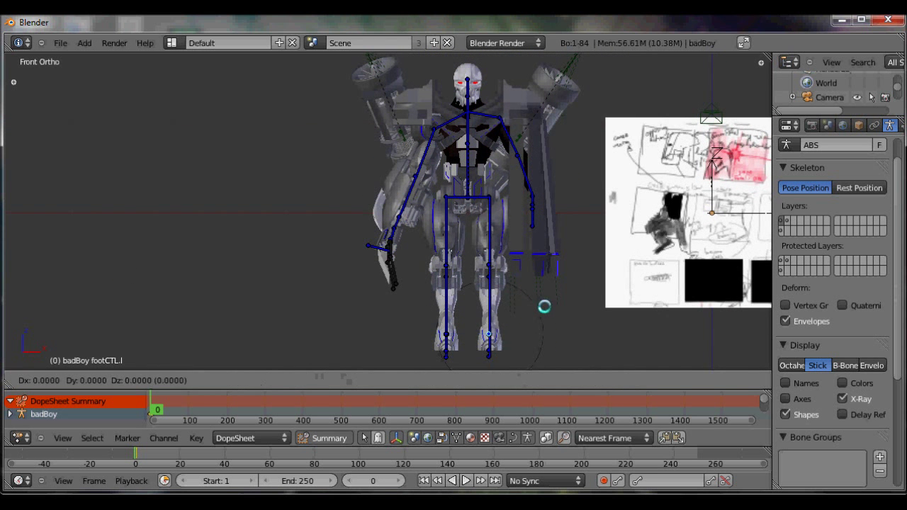
{"action": "left_click", "coordinate": [573, 307]}
- Move the right foot control bone footCTL.r outward and adjust its height for a wide stance
{"action": "right_click", "coordinate": [446, 331]}
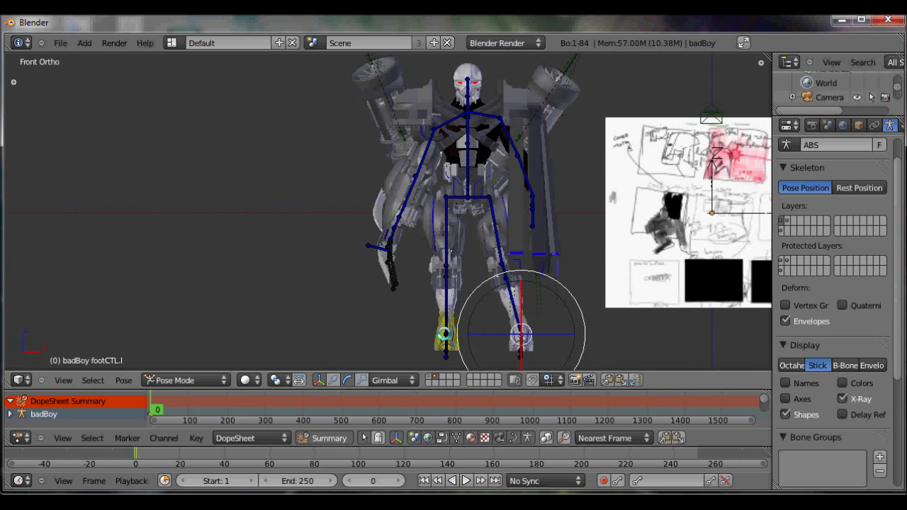
{"action": "key", "text": "g"}
{"action": "left_click", "coordinate": [398, 328]}
{"action": "key", "text": "g"}
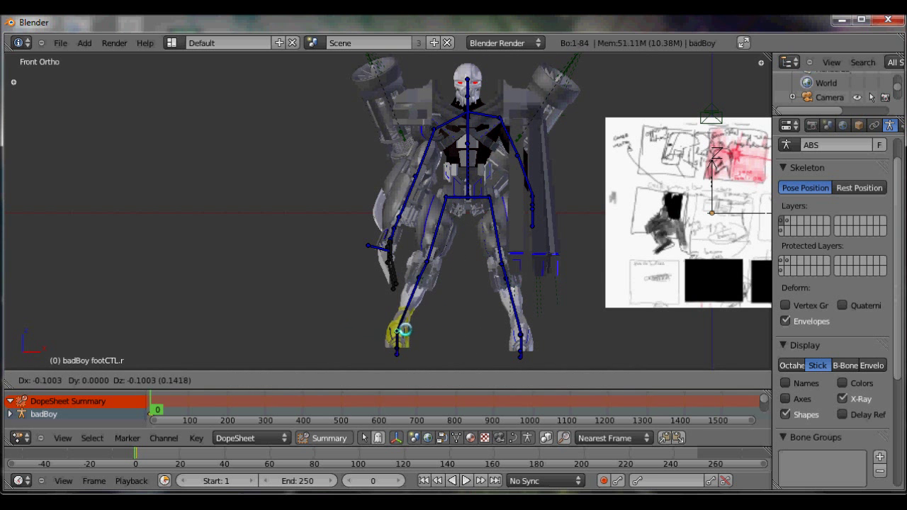
{"action": "left_click", "coordinate": [405, 330]}
- Select all visible bones and move the character about 10.107 along X and 6.257 along Z, so its feet stand near the ground line
{"action": "mouse_move", "coordinate": [464, 301]}
{"action": "middle_mouse_down", "text": "shift"}
{"action": "mouse_move", "coordinate": [475, 250]}
{"action": "mouse_move", "coordinate": [447, 301]}
{"action": "middle_mouse_up", "text": "shift"}
{"action": "scroll", "coordinate": [447, 300], "scroll_direction": "down", "scroll_amount": 4}
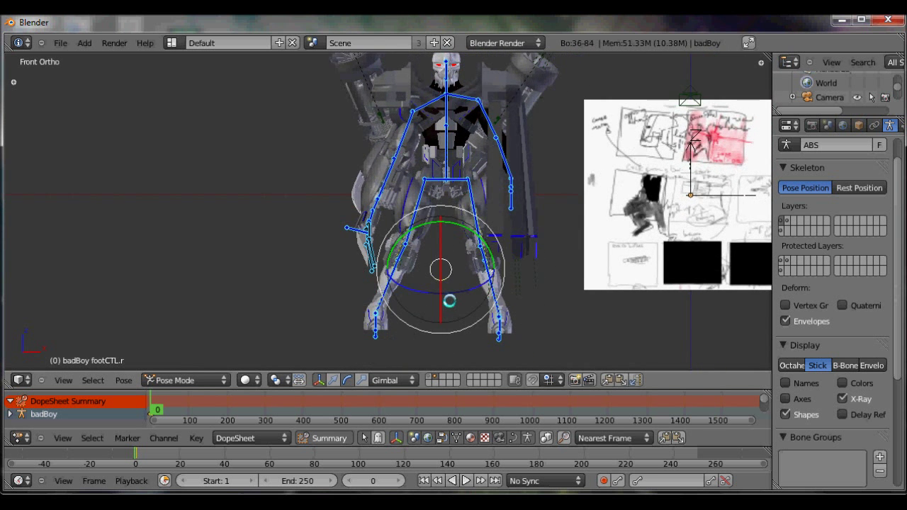
{"action": "key", "text": "g"}
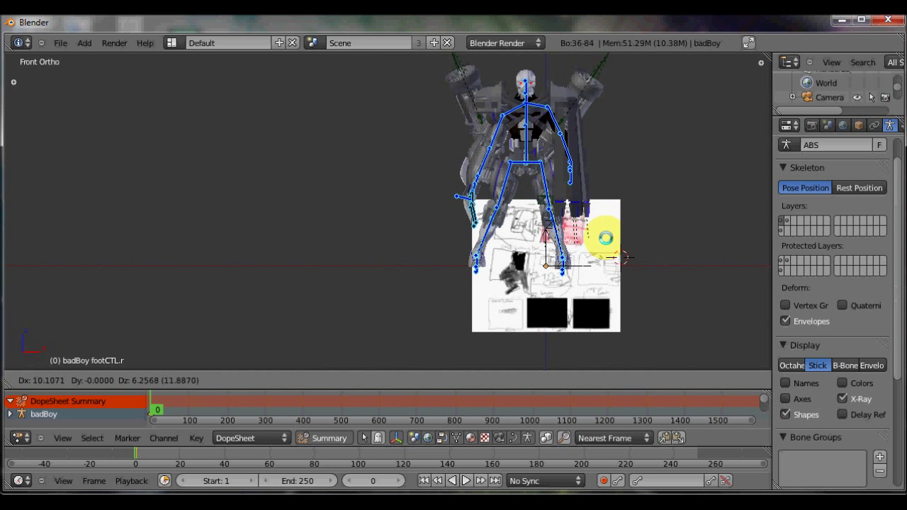
{"action": "left_click", "coordinate": [606, 238]}
{"action": "scroll", "coordinate": [606, 239], "scroll_direction": "up", "scroll_amount": 1}
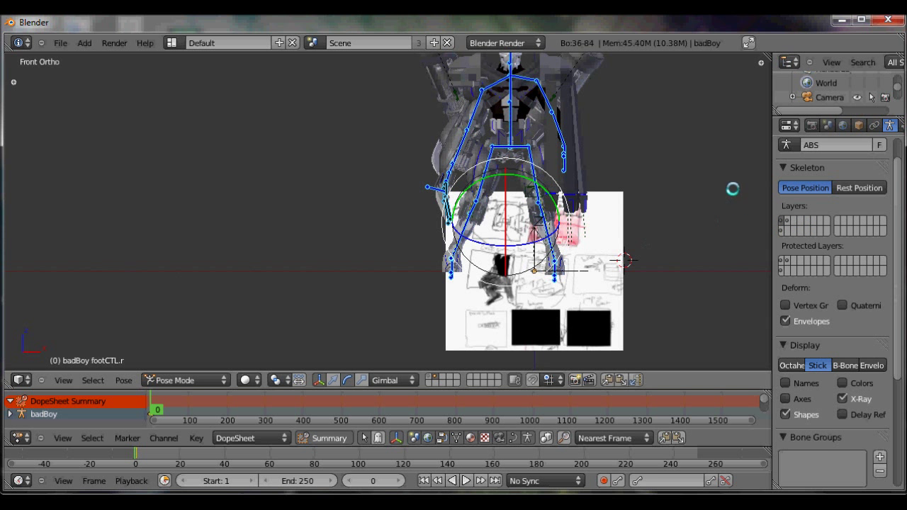
- Set the storyboard background image's opacity to 0.000 and hide the view's properties again
{"action": "key", "text": "t"}
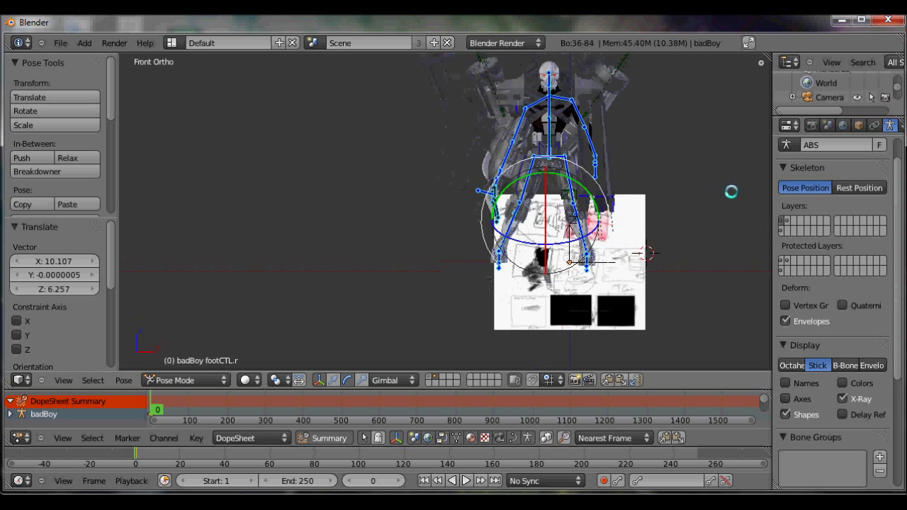
{"action": "key", "text": "t"}
{"action": "key", "text": "n"}
{"action": "left_click", "coordinate": [728, 236]}
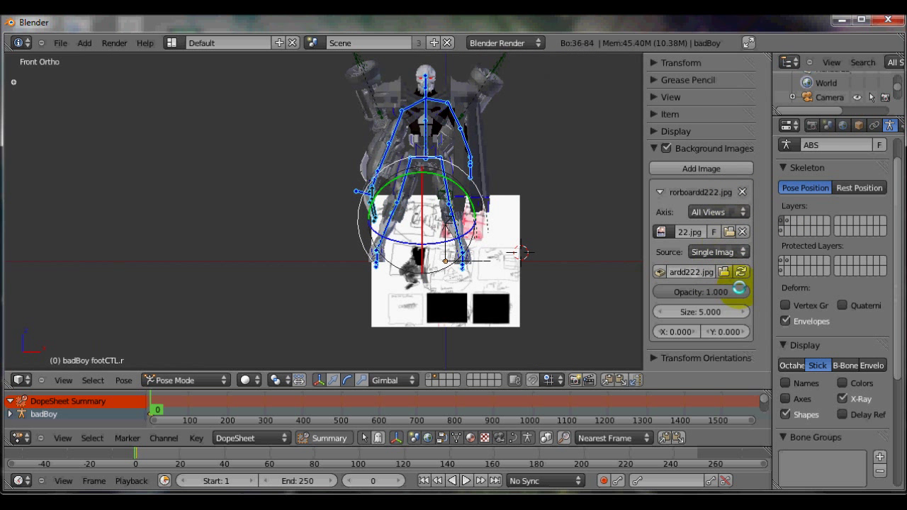
{"action": "left_click_drag", "start_coordinate": [742, 291], "coordinate": [547, 293]}
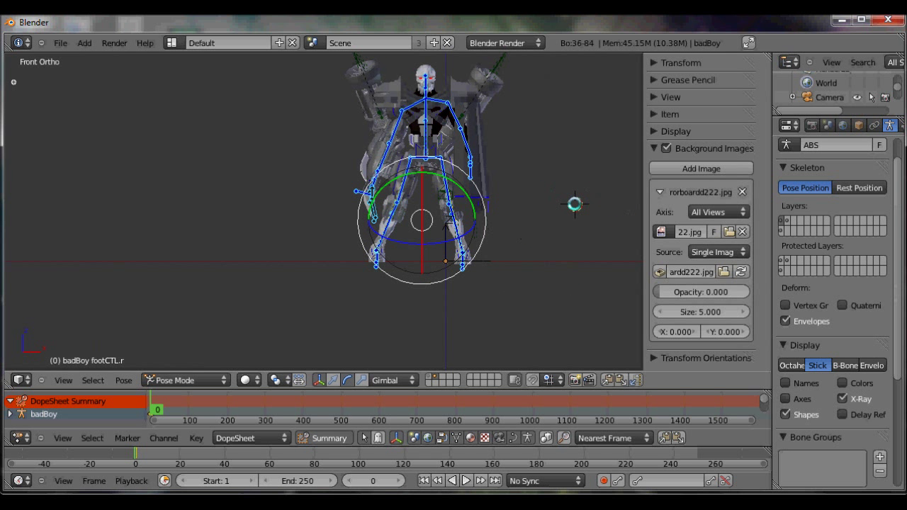
{"action": "key", "text": "n"}
- Select the left foot control bone footCTL.l and move it back about 2.5 along Y in the side view
{"action": "scroll", "coordinate": [570, 227], "scroll_direction": "up", "scroll_amount": 1}
{"action": "scroll", "coordinate": [571, 223], "scroll_direction": "down", "scroll_amount": 2}
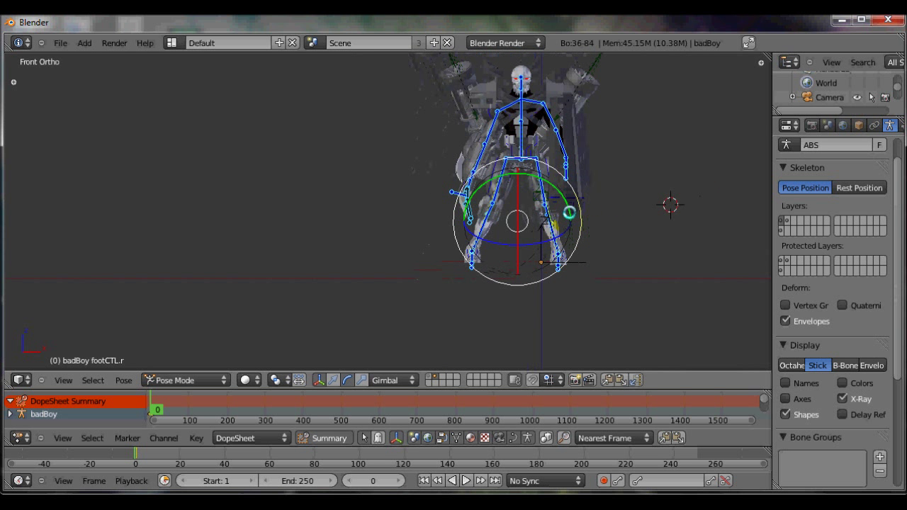
{"action": "key", "text": "KP_3"}
{"action": "scroll", "coordinate": [454, 247], "scroll_direction": "up", "scroll_amount": 2}
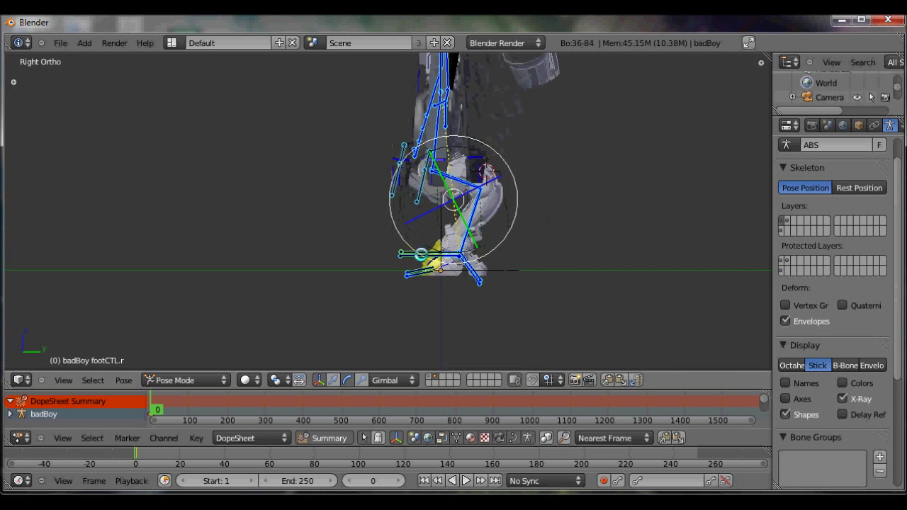
{"action": "right_click", "coordinate": [421, 255]}
{"action": "key", "text": "g"}
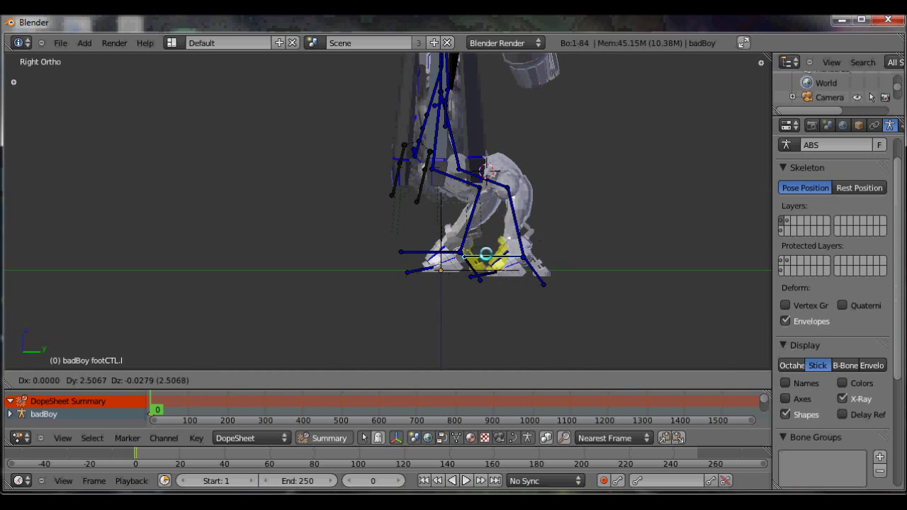
{"action": "left_click", "coordinate": [490, 252]}
- Move the right foot control bone footCTL.r forward along Y and slightly up to stagger the feet
{"action": "right_click", "coordinate": [426, 249]}
{"action": "key", "text": "g"}
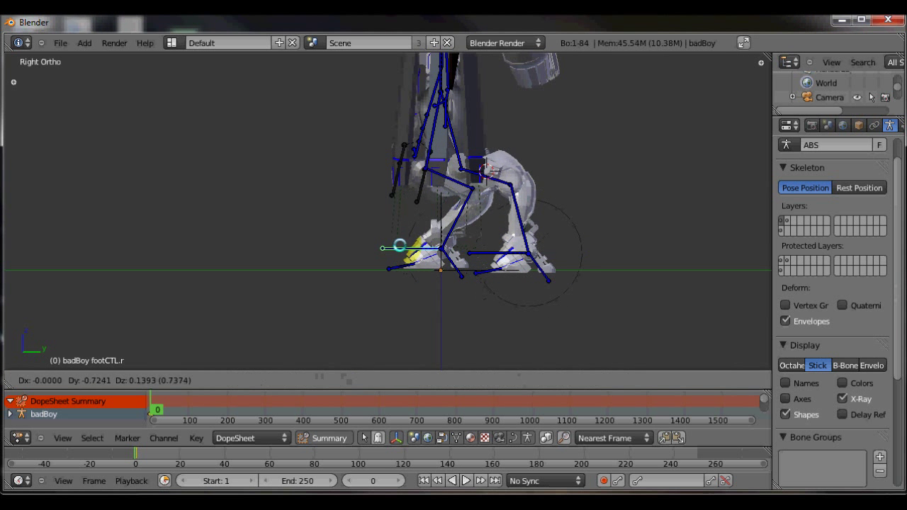
{"action": "left_click", "coordinate": [387, 245]}
- Select the hip bone named Bone, shift it back and slightly down in the side view, and tilt it about -6.5 degrees
{"action": "middle_click_drag", "start_coordinate": [395, 234], "coordinate": [445, 224]}
{"action": "right_click", "coordinate": [453, 225]}
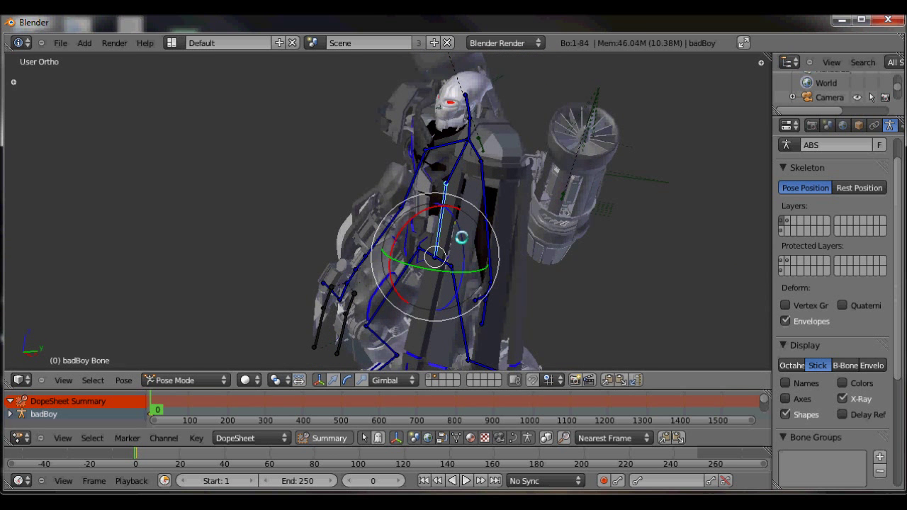
{"action": "key", "text": "KP_3"}
{"action": "key", "text": "g"}
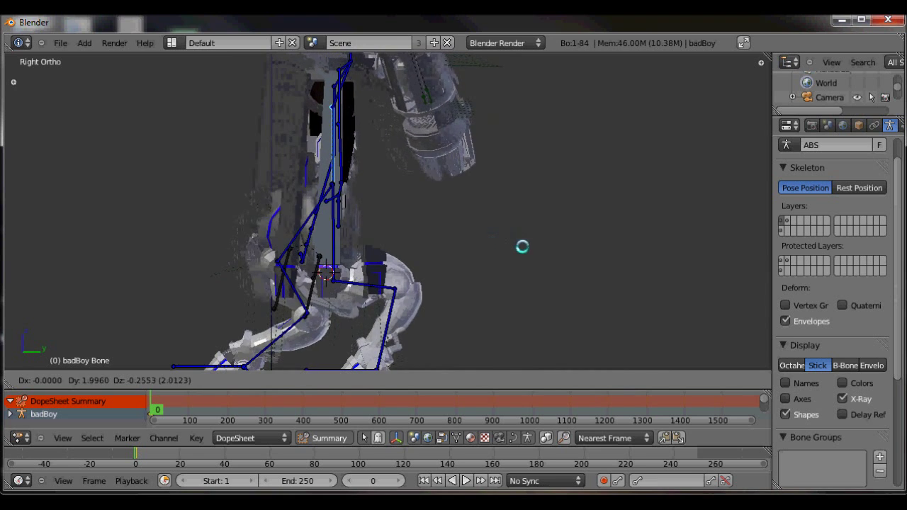
{"action": "left_click", "coordinate": [527, 260]}
{"action": "key", "text": "r"}
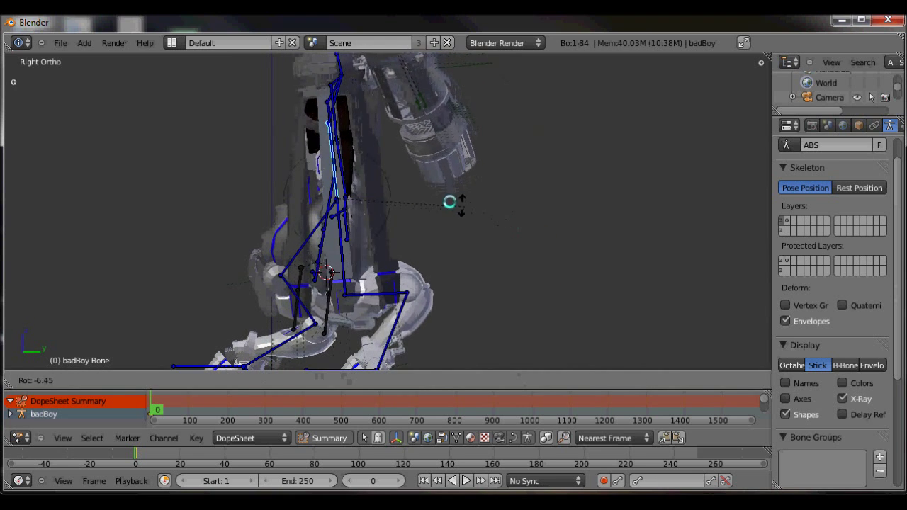
{"action": "left_click", "coordinate": [446, 201]}
- Twist the hip bone so the torso faces the character's right, and adjust its sideways tilt in the front view
{"action": "middle_click_drag", "start_coordinate": [507, 203], "coordinate": [375, 203]}
{"action": "key", "text": "r"}
{"action": "left_click", "coordinate": [373, 204]}
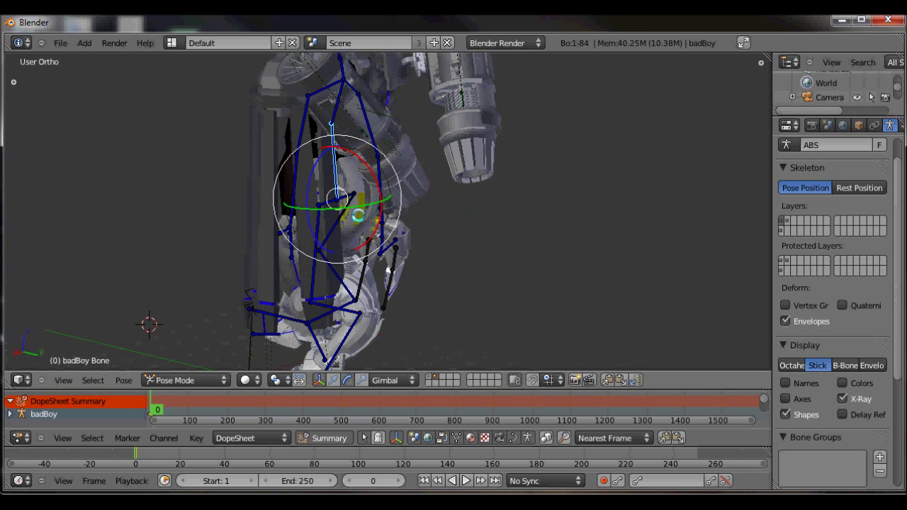
{"action": "key", "text": "KP_7"}
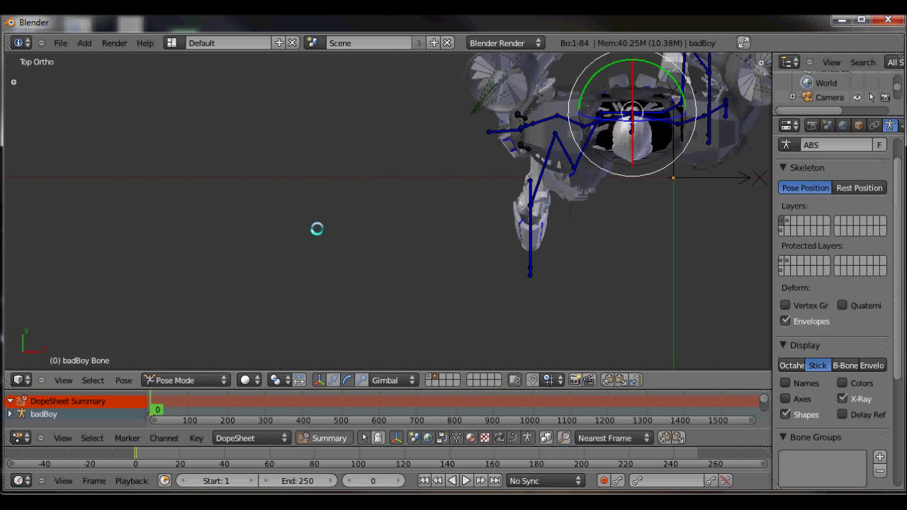
{"action": "scroll", "coordinate": [684, 200], "scroll_direction": "down", "scroll_amount": 1}
{"action": "middle_click_drag", "start_coordinate": [684, 200], "coordinate": [578, 274], "text": "shift"}
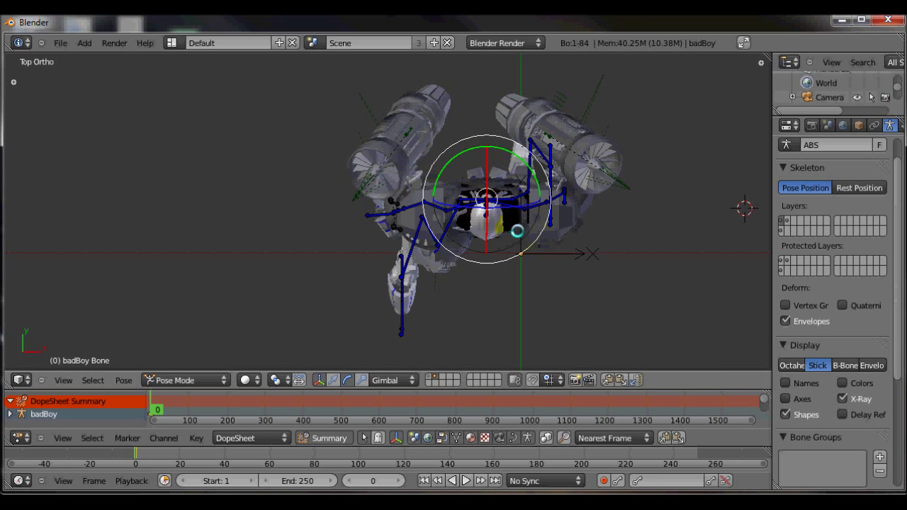
{"action": "middle_click_drag", "start_coordinate": [518, 231], "coordinate": [546, 234]}
{"action": "left_click_drag", "start_coordinate": [523, 161], "coordinate": [479, 220]}
{"action": "key", "text": "KP_1"}
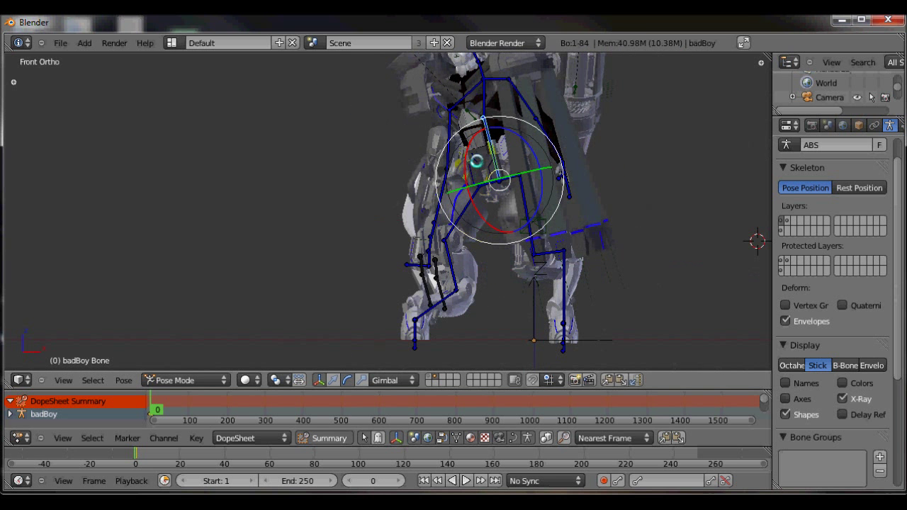
{"action": "left_click_drag", "start_coordinate": [531, 169], "coordinate": [525, 146]}
- Select the CHEST bone and rotate it to lean the upper body further toward the character's right
{"action": "middle_click_drag", "start_coordinate": [485, 143], "coordinate": [489, 201], "text": "shift"}
{"action": "right_click", "coordinate": [487, 155]}
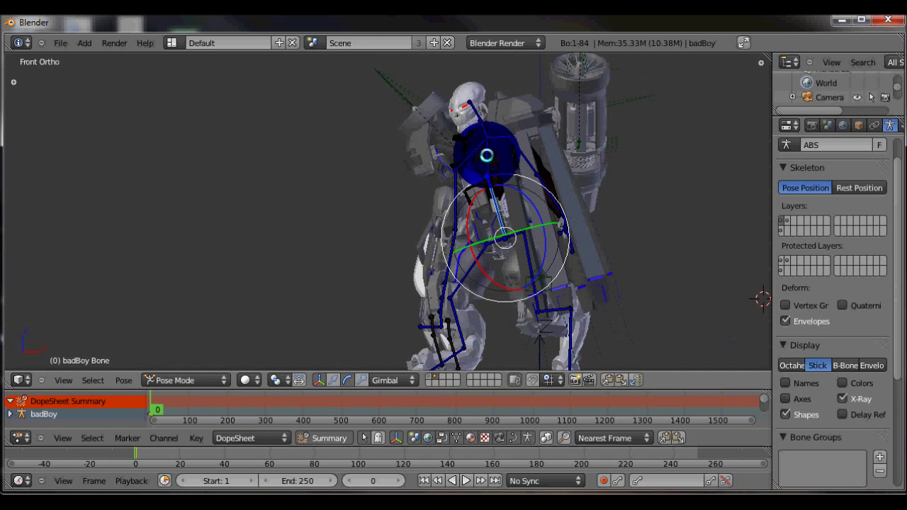
{"action": "mouse_move", "coordinate": [506, 163]}
{"action": "left_mouse_down"}
{"action": "mouse_move", "coordinate": [504, 155]}
{"action": "mouse_move", "coordinate": [512, 177]}
{"action": "left_mouse_up"}
{"action": "middle_click_drag", "start_coordinate": [512, 177], "coordinate": [477, 130]}
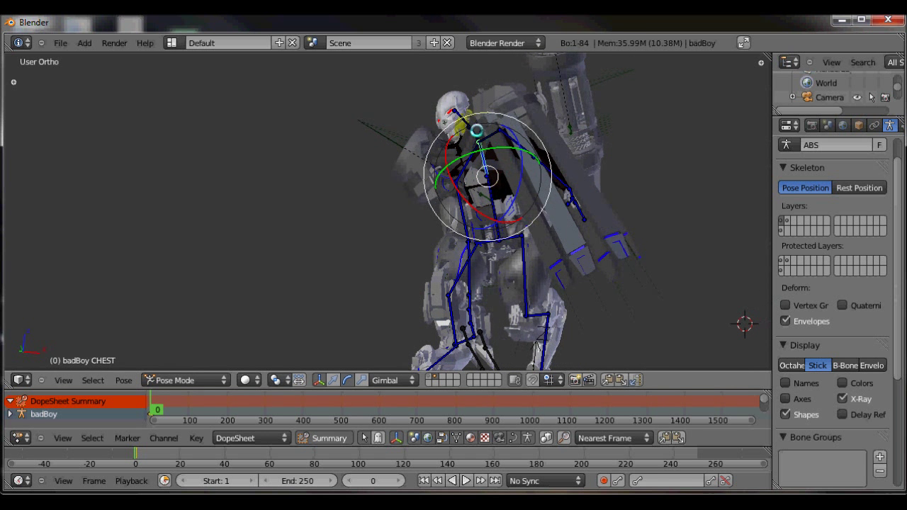
- Rotate the head bone Bone.003 so the head turns and tilts down with the torso, and check the pose from several angles
{"action": "left_click_drag", "start_coordinate": [501, 99], "coordinate": [458, 122]}
{"action": "left_click_drag", "start_coordinate": [474, 170], "coordinate": [451, 171]}
{"action": "left_click_drag", "start_coordinate": [497, 97], "coordinate": [445, 146]}
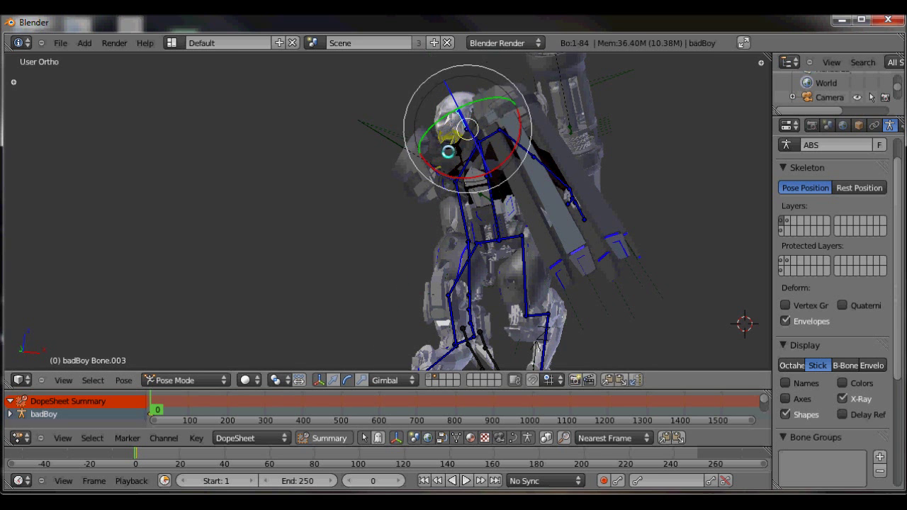
{"action": "middle_click_drag", "start_coordinate": [446, 146], "coordinate": [486, 320]}
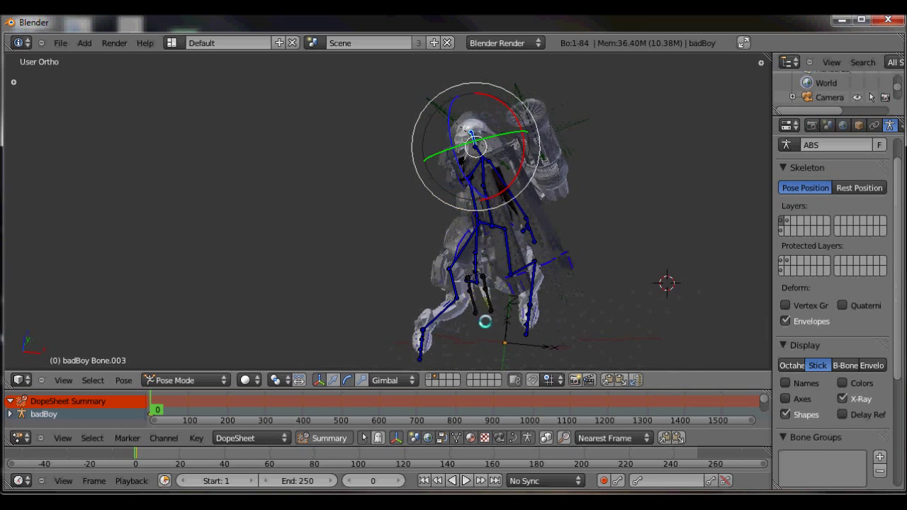
{"action": "middle_click_drag", "start_coordinate": [459, 249], "coordinate": [500, 228]}
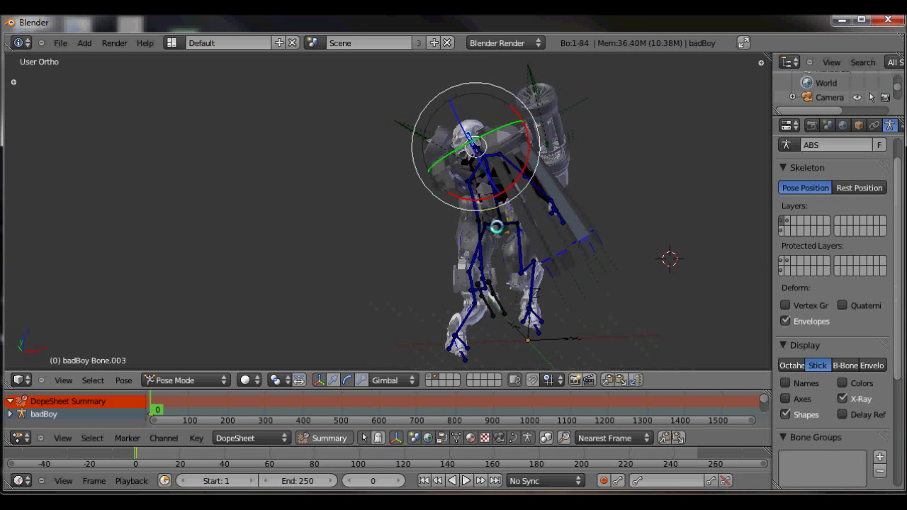
- Select the Camera object and put it on the second layer with the character
{"action": "key", "text": "KP_0"}
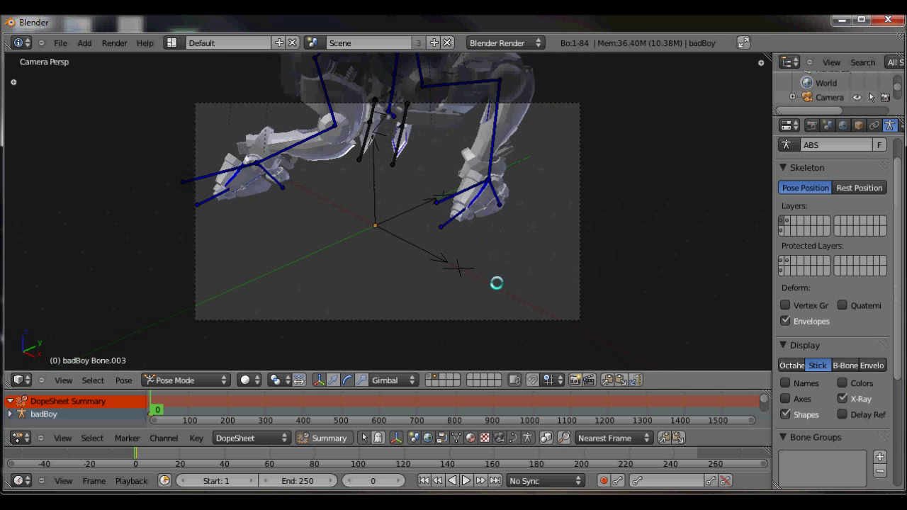
{"action": "scroll", "coordinate": [496, 283], "scroll_direction": "down", "scroll_amount": 1}
{"action": "middle_click_drag", "start_coordinate": [478, 268], "coordinate": [478, 308], "text": "shift"}
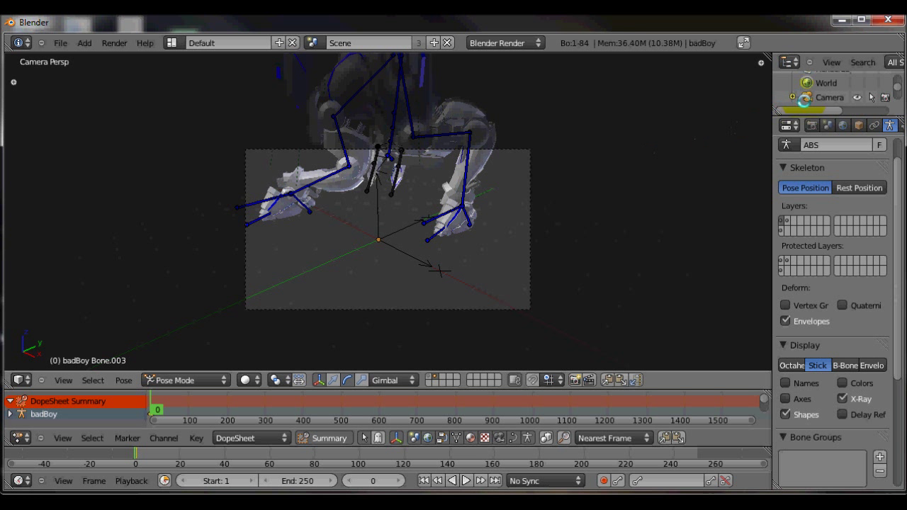
{"action": "left_click", "coordinate": [822, 97]}
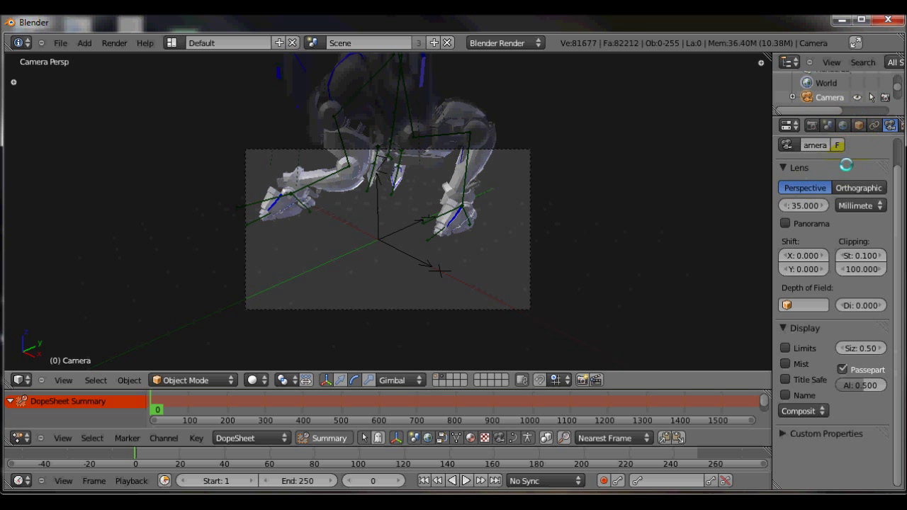
{"action": "left_click", "coordinate": [859, 125]}
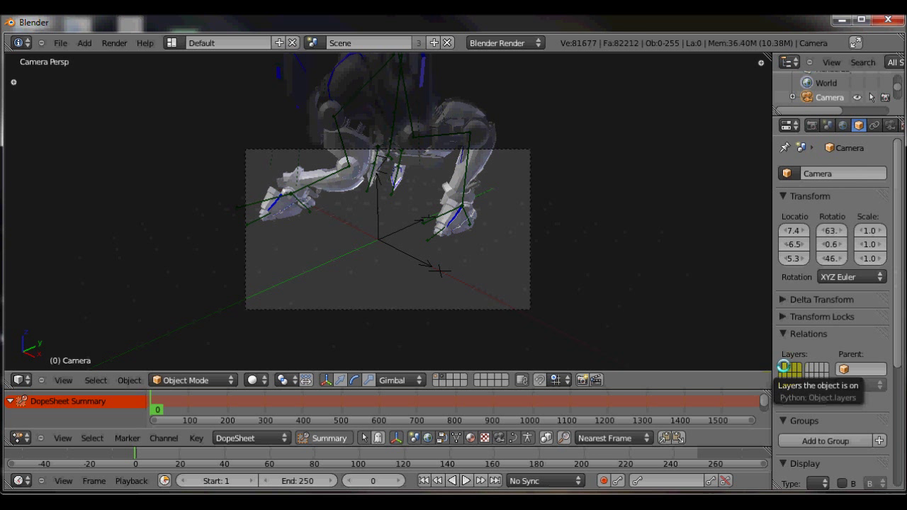
{"action": "left_click", "coordinate": [784, 366]}
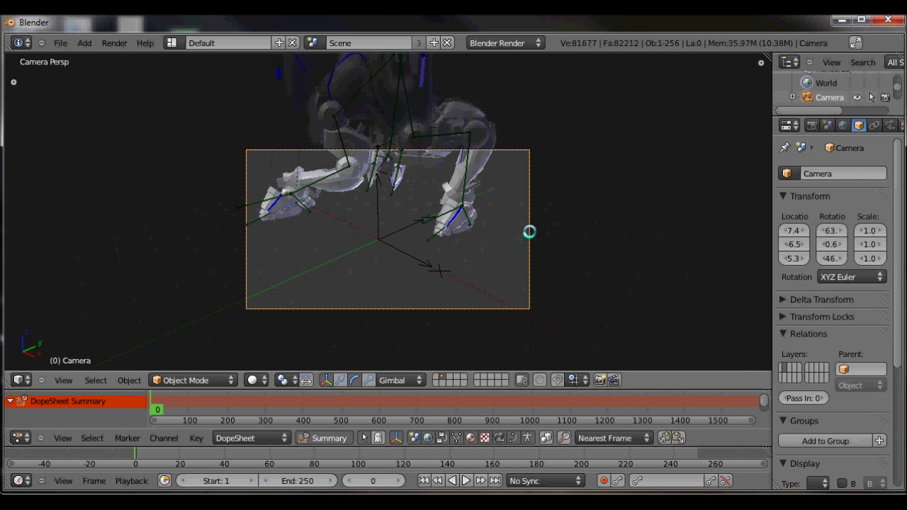
- Raise the camera in the camera view until the character's head and shoulders fall inside the frame
{"action": "key", "text": "g"}
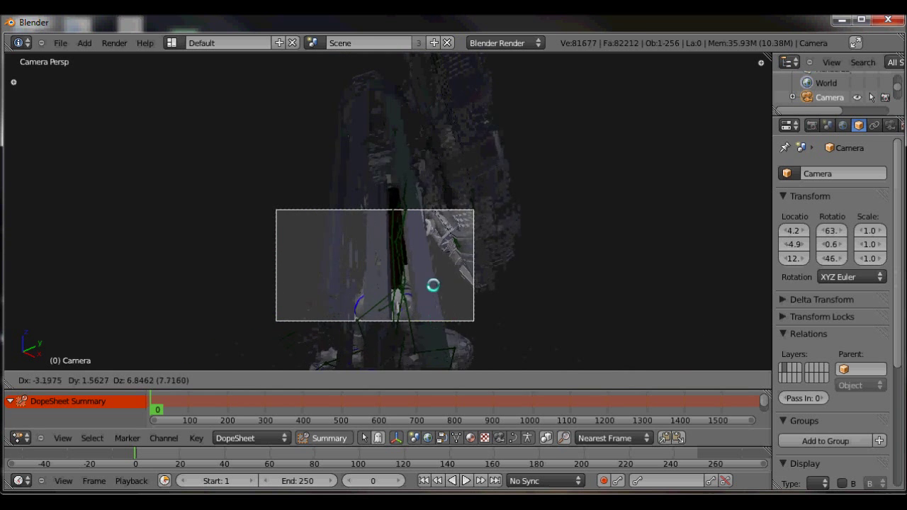
{"action": "left_click", "coordinate": [425, 225]}
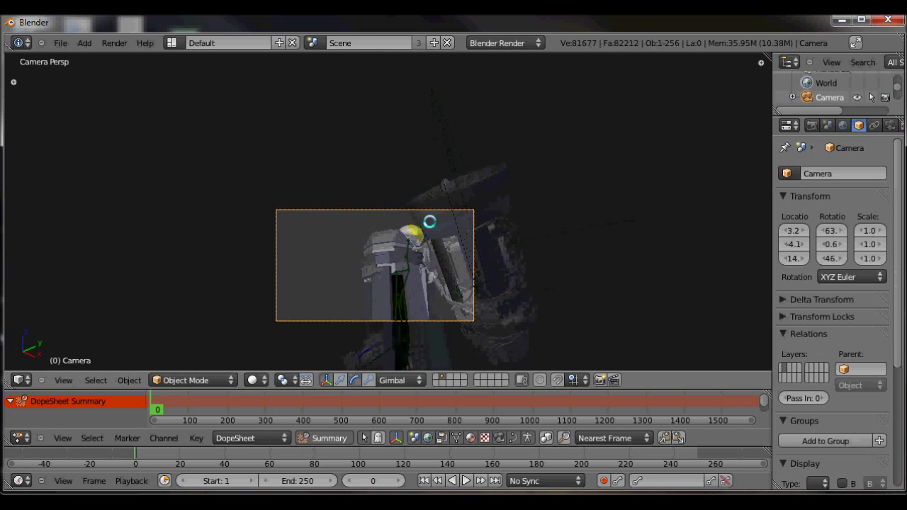
{"action": "middle_click_drag", "start_coordinate": [447, 275], "coordinate": [443, 239], "text": "shift"}
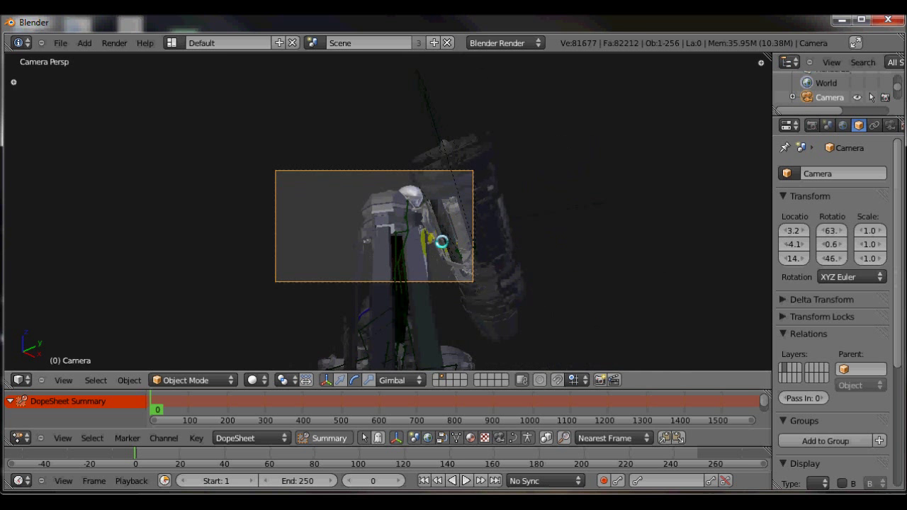
- Move the camera about -2.15 along its local Z, closer to the character, and fine-tune the framing of the head
{"action": "key", "text": "g"}
{"action": "middle_click", "coordinate": [441, 244]}
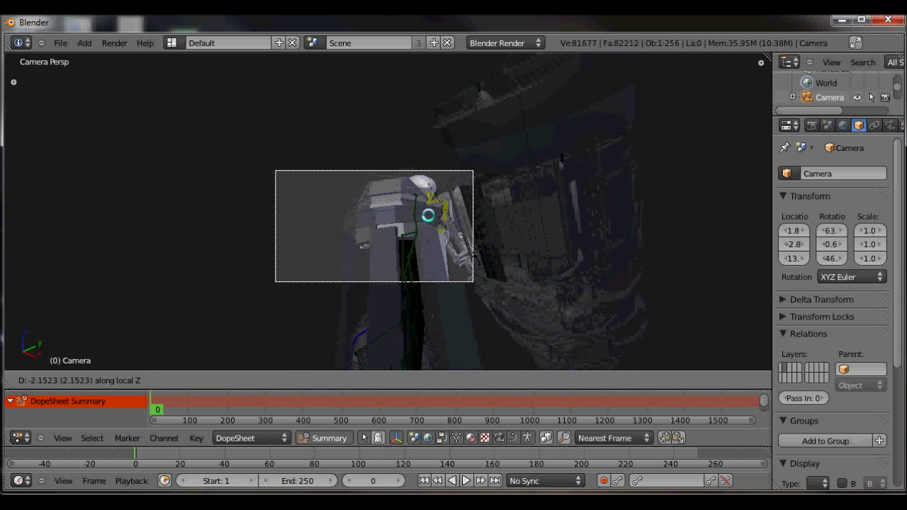
{"action": "left_click", "coordinate": [430, 210]}
{"action": "key", "text": "g"}
{"action": "left_click", "coordinate": [434, 228]}
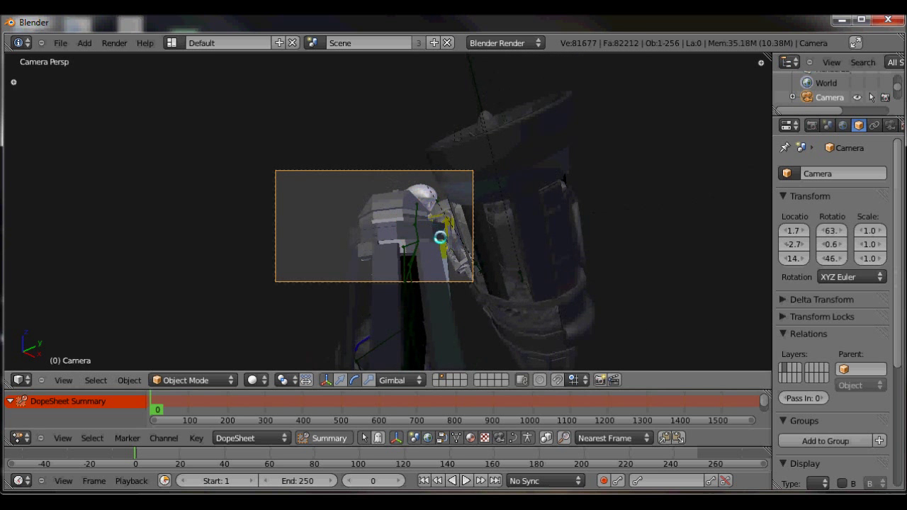
- Set the active keying set to LocRot and insert a keyframe for the camera at frame 0
{"action": "key", "text": "KP_7"}
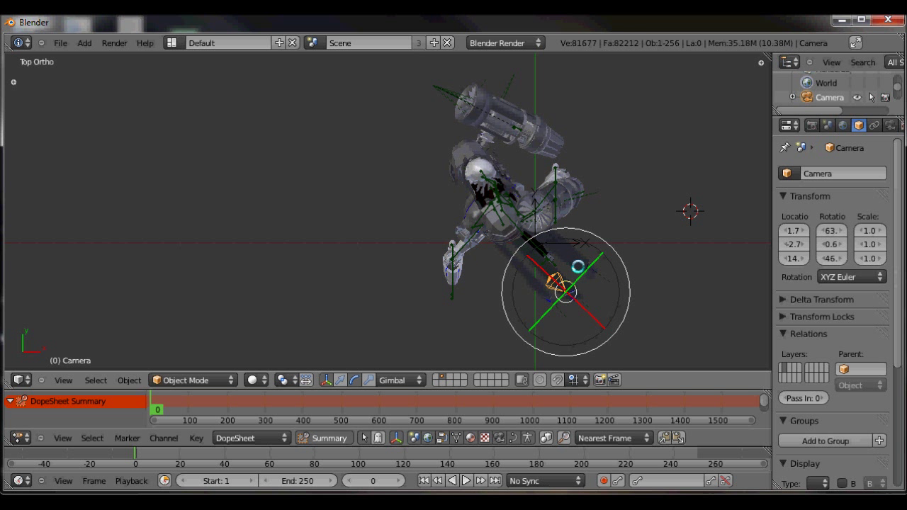
{"action": "key", "text": "i"}
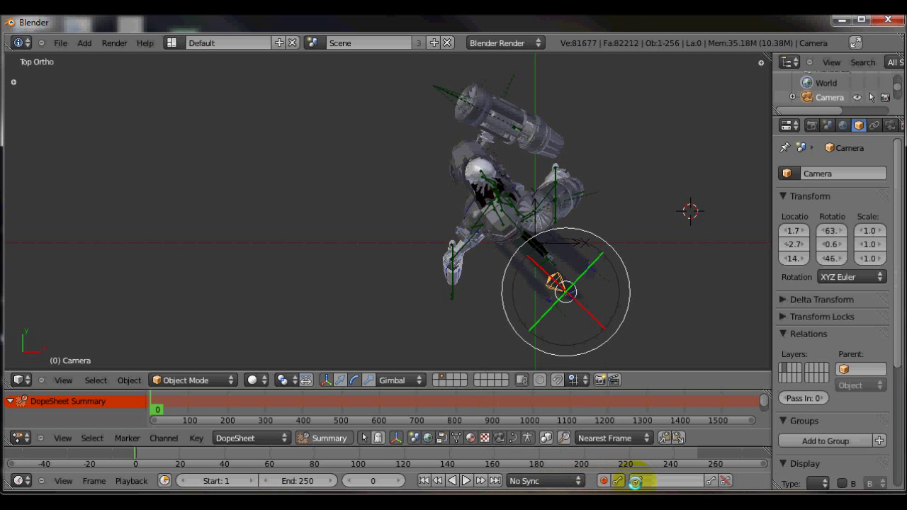
{"action": "left_click", "coordinate": [636, 479]}
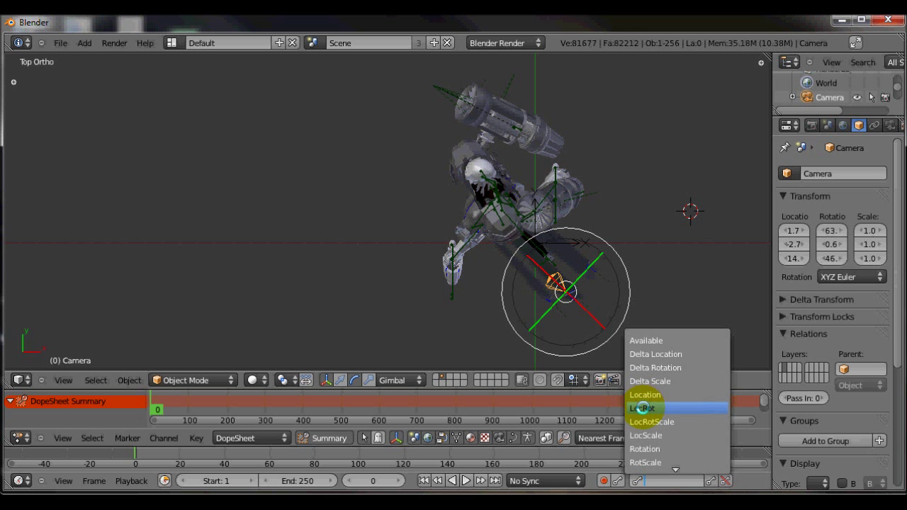
{"action": "left_click", "coordinate": [643, 408]}
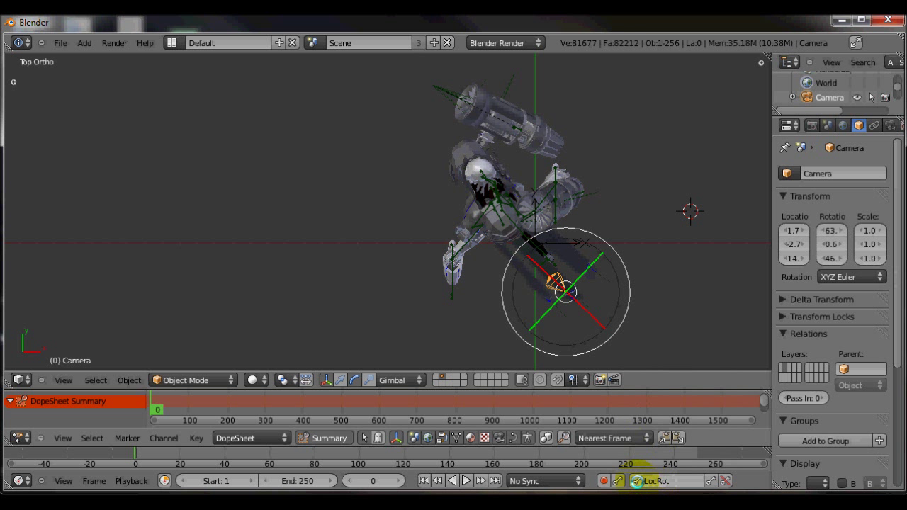
{"action": "key", "text": "i"}
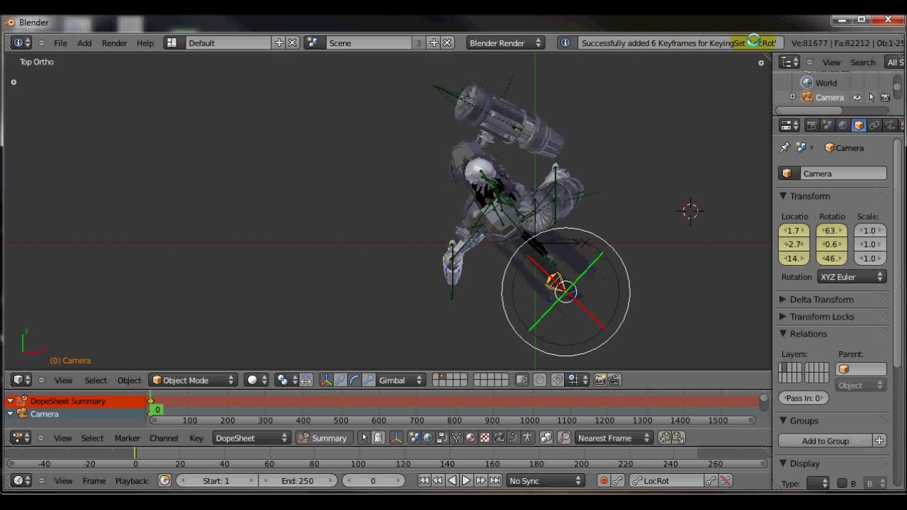
- At frame 50, move the camera in top view to about X -9.4, Y -3.4 and rotate it about 98° clockwise towards the character
{"action": "key", "text": "KP_0"}
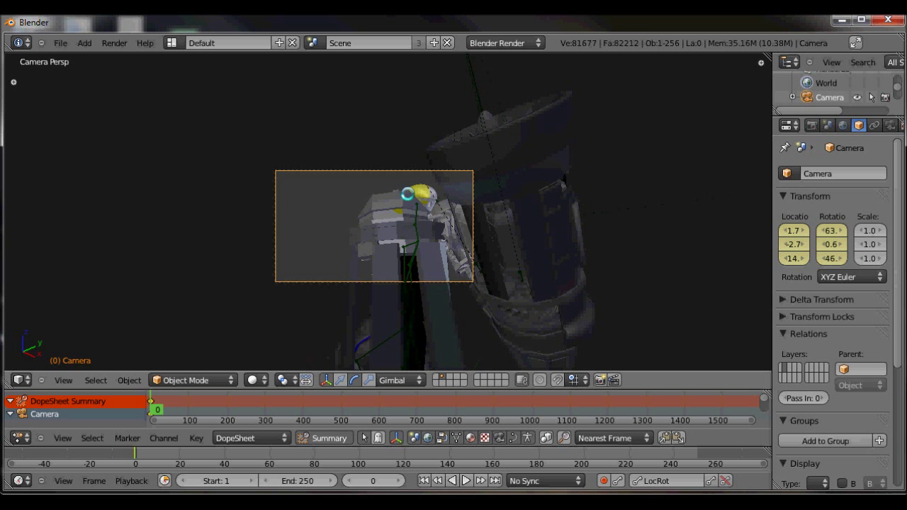
{"action": "key", "text": "Up"}
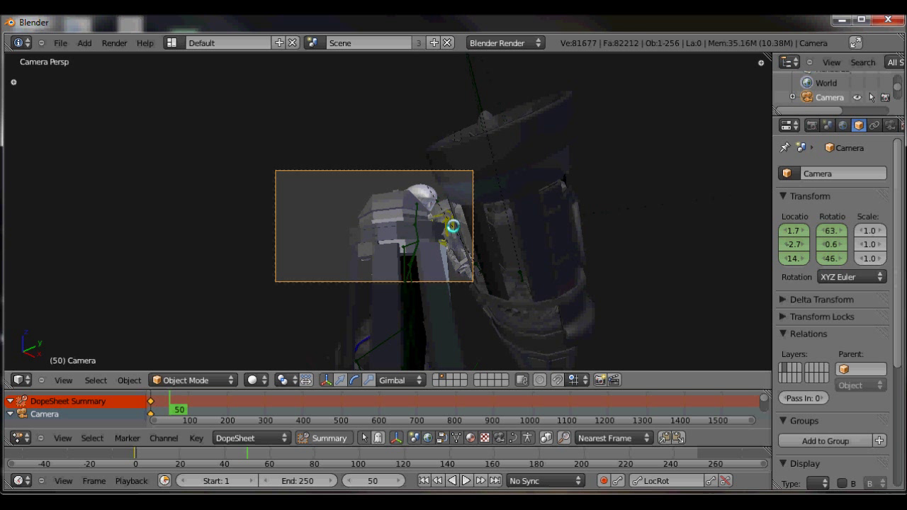
{"action": "key", "text": "KP_7"}
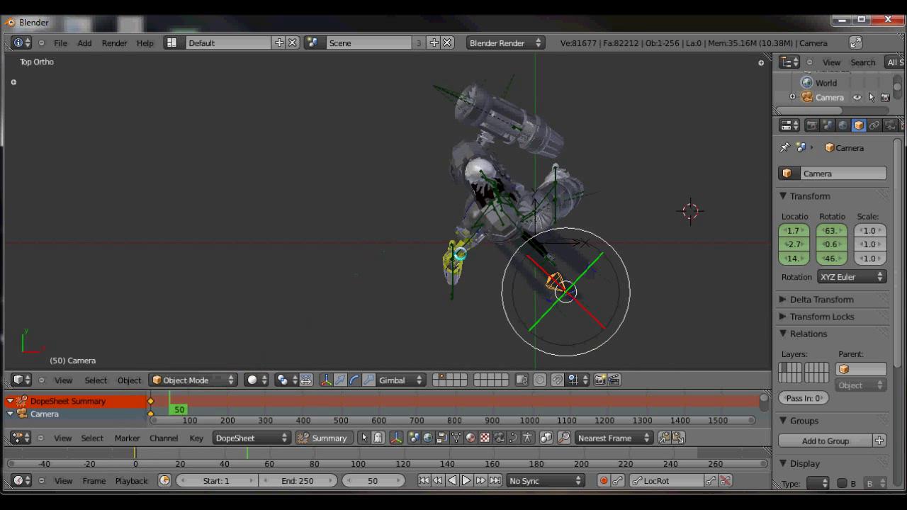
{"action": "key", "text": "g"}
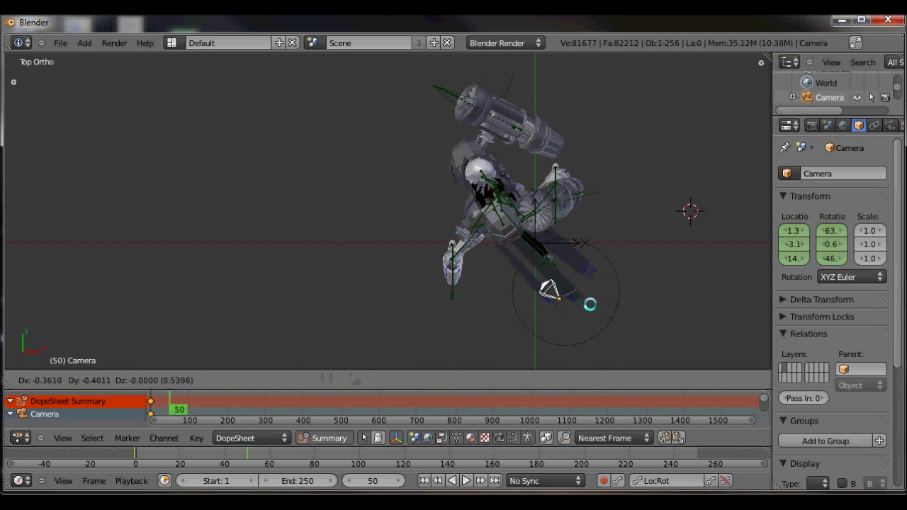
{"action": "left_click", "coordinate": [425, 299]}
{"action": "key", "text": "r"}
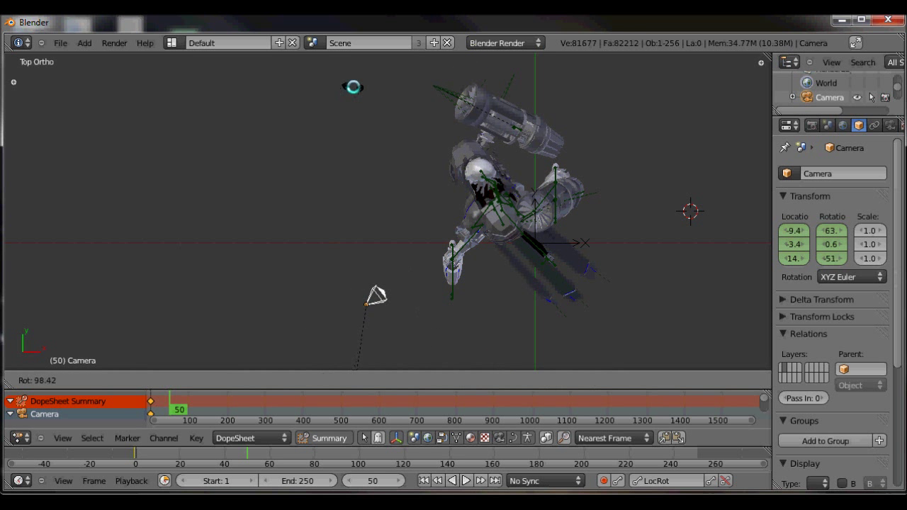
{"action": "left_click", "coordinate": [354, 86]}
- Adjust the camera's position in camera view and move it along its local Z closer to the character's head
{"action": "key", "text": "KP_0"}
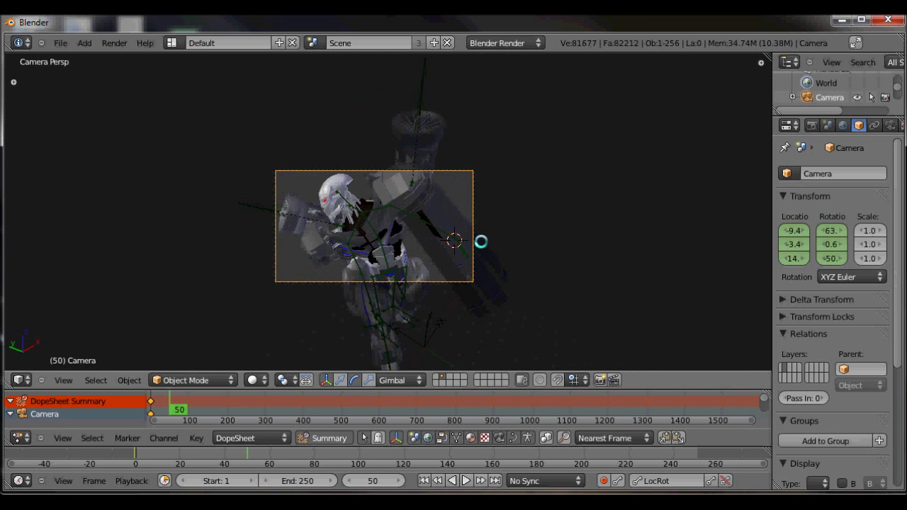
{"action": "key", "text": "g"}
{"action": "left_click", "coordinate": [481, 215]}
{"action": "key", "text": "g"}
{"action": "key", "text": "z"}
{"action": "key", "text": "z"}
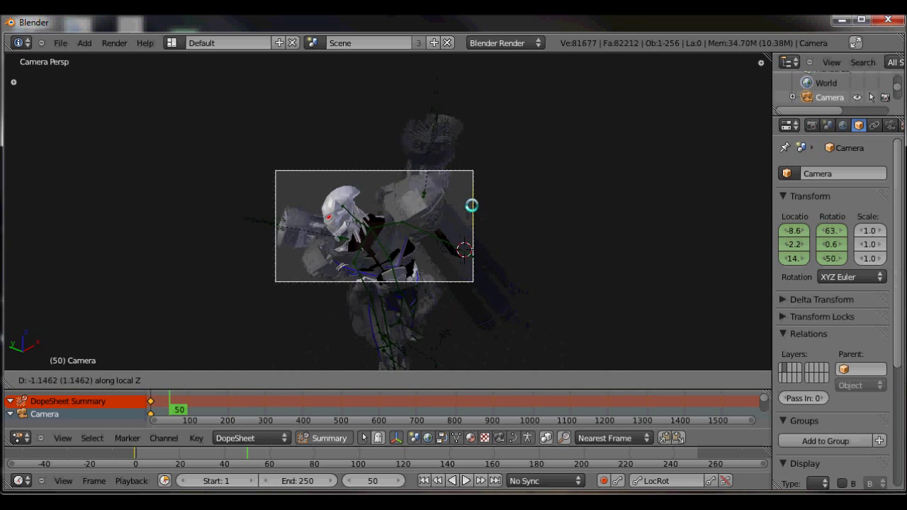
{"action": "left_click", "coordinate": [511, 209]}
- Fine-tune the framing of the head and shoulders and insert a LocRot keyframe for the camera at frame 50
{"action": "key", "text": "g"}
{"action": "left_click", "coordinate": [487, 207]}
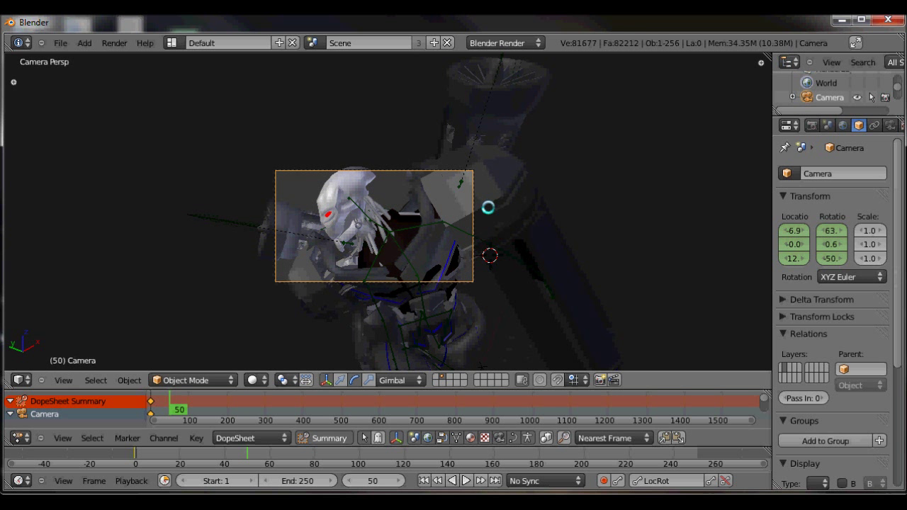
{"action": "key", "text": "i"}
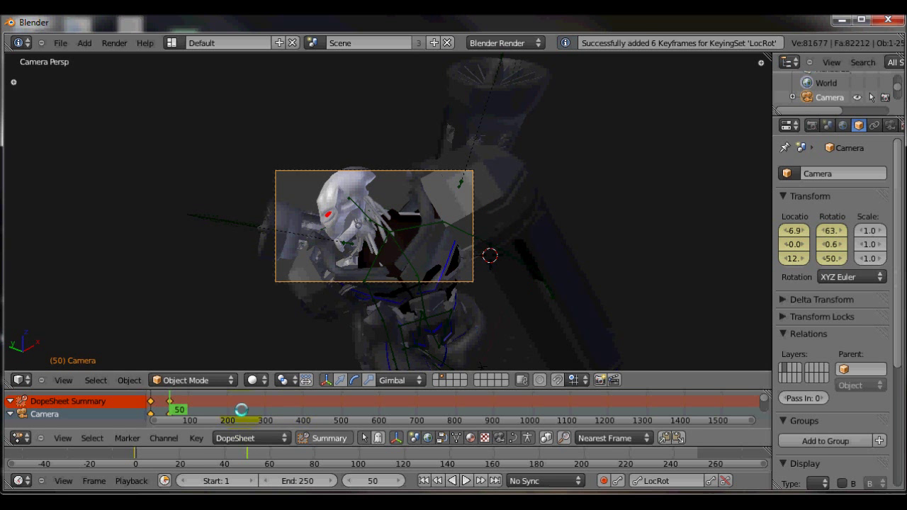
{"action": "mouse_move", "coordinate": [236, 462]}
{"action": "left_mouse_down"}
{"action": "mouse_move", "coordinate": [239, 448]}
{"action": "mouse_move", "coordinate": [165, 448]}
{"action": "mouse_move", "coordinate": [248, 435]}
{"action": "mouse_move", "coordinate": [136, 447]}
{"action": "mouse_move", "coordinate": [247, 447]}
{"action": "mouse_move", "coordinate": [138, 441]}
{"action": "mouse_move", "coordinate": [733, 213]}
{"action": "mouse_move", "coordinate": [133, 439]}
{"action": "mouse_move", "coordinate": [130, 451]}
{"action": "mouse_move", "coordinate": [245, 448]}
{"action": "left_mouse_up"}
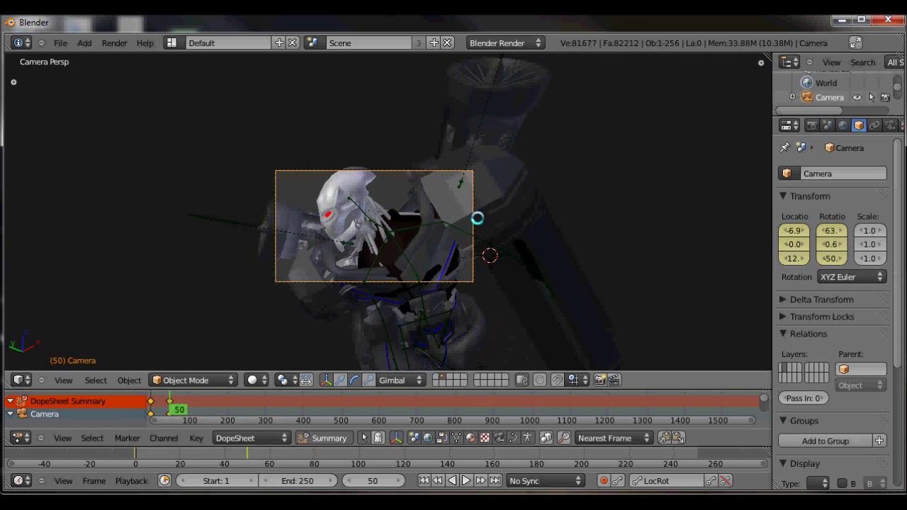